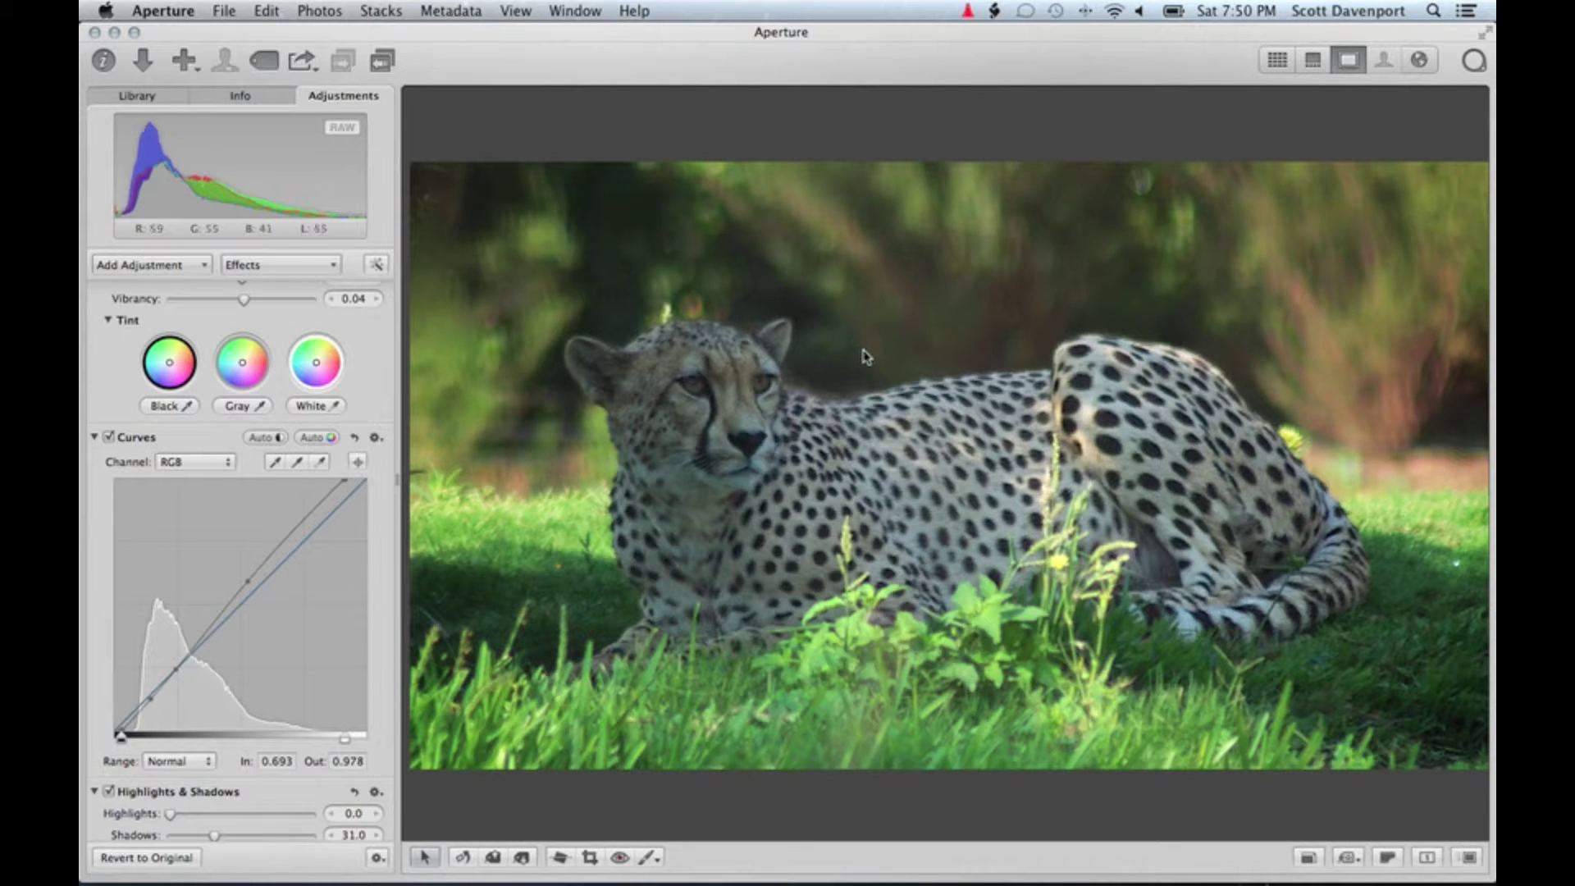
# Switch the viewer to the original uncropped cheetah photo with the M key.
pyautogui.press('m')
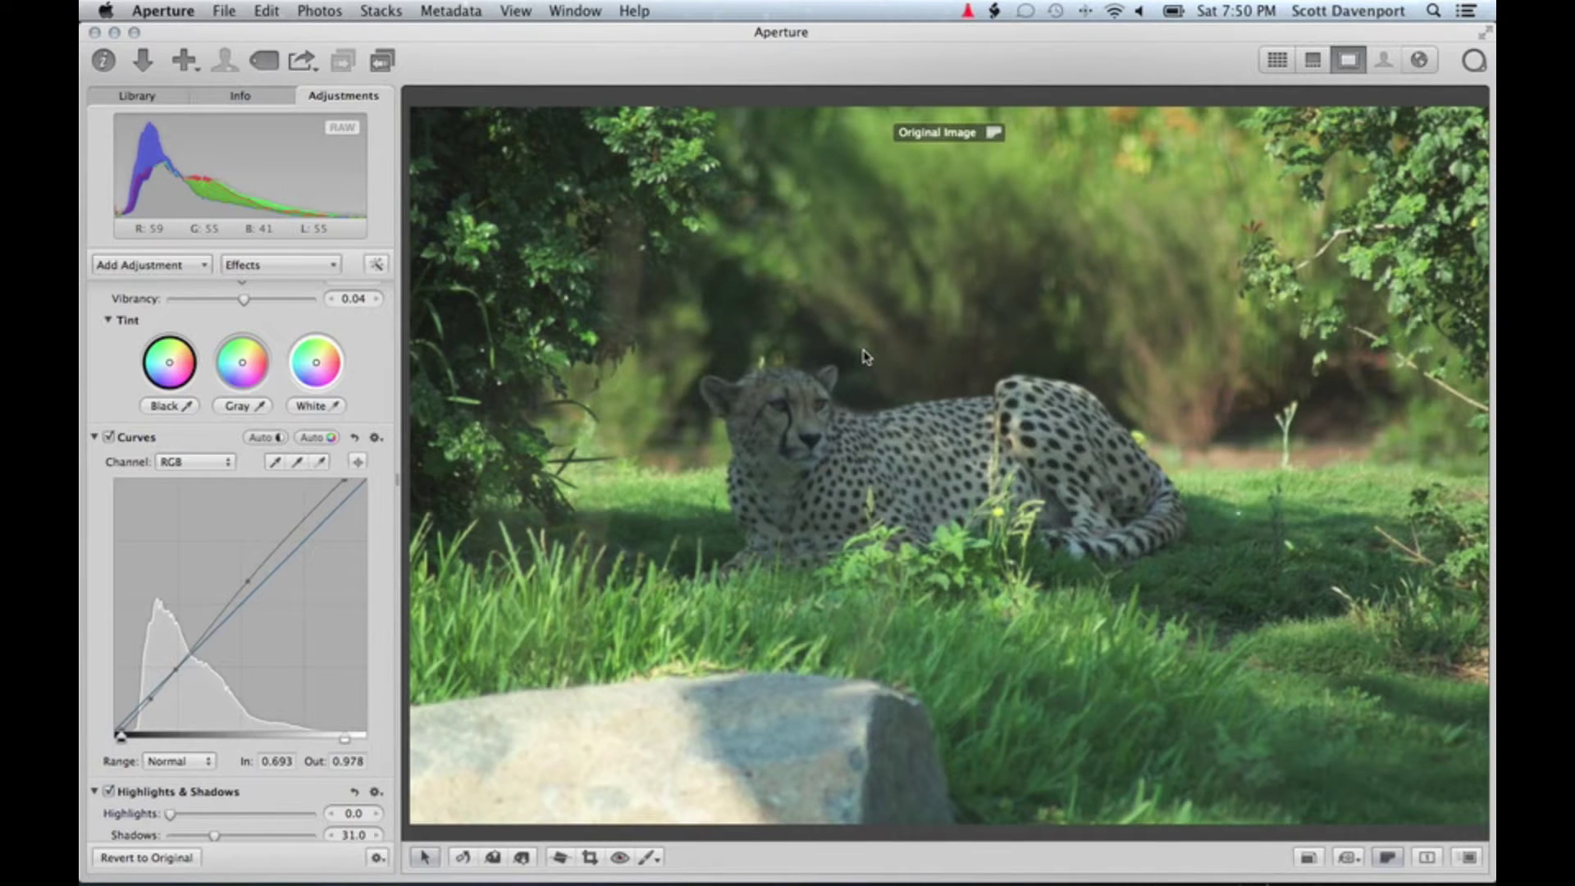
# Return to the edited cheetah version with its curves, vibrancy and shadows adjustments.
pyautogui.press('m')
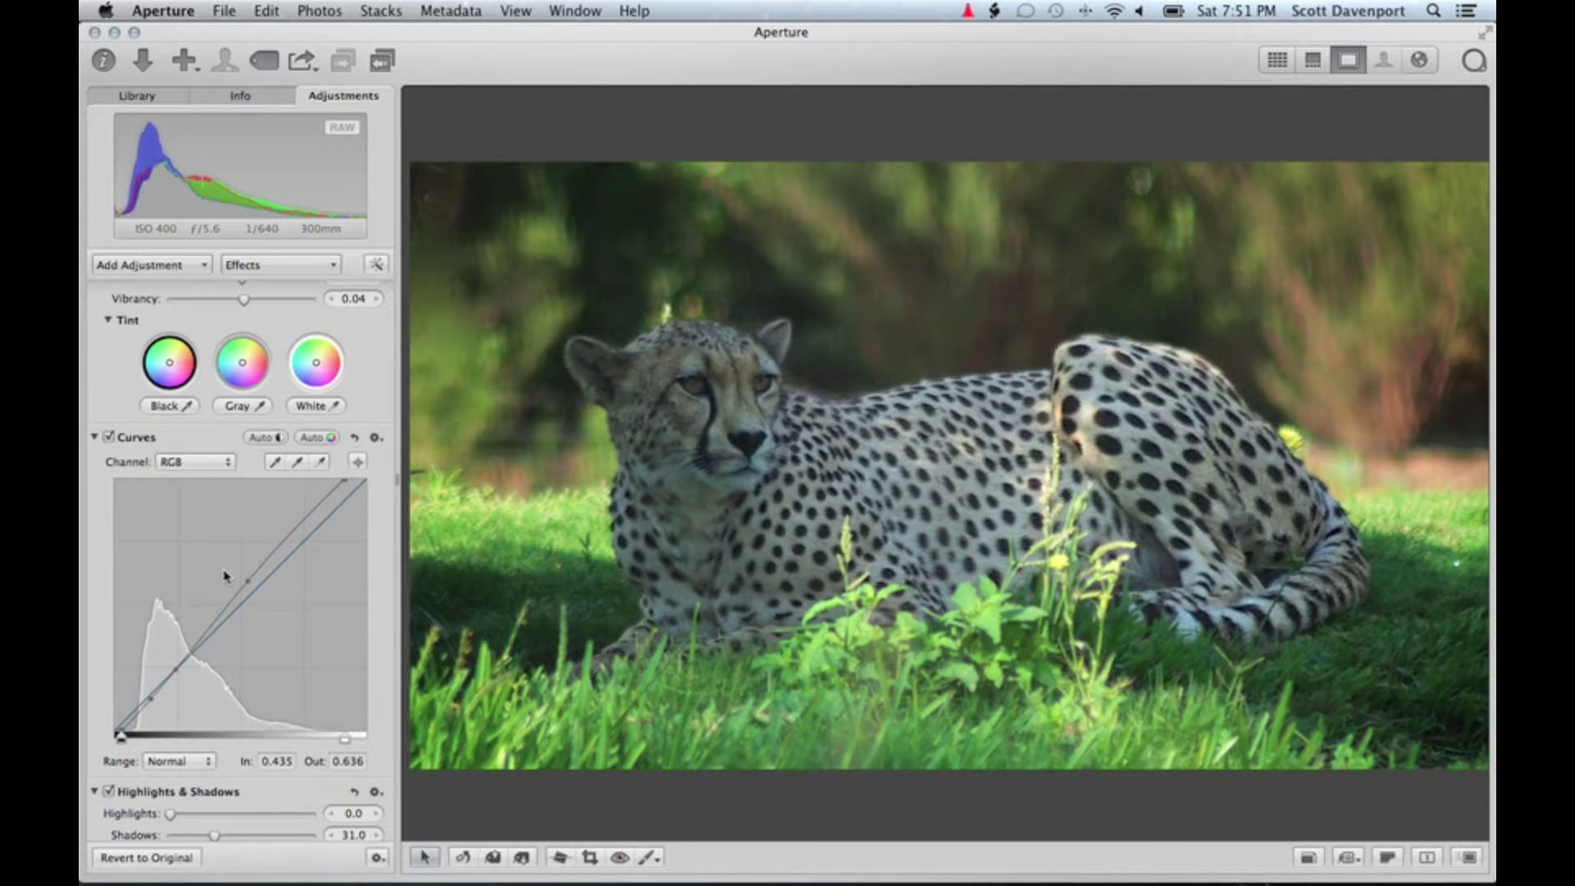
pyautogui.scroll(-5, 224, 576)
# Test stronger sharpening at 100% zoom on the cheetah's face, then reset Sharpen amount to 1.0.
pyautogui.moveTo(197, 829); pyautogui.dragTo(249, 824)
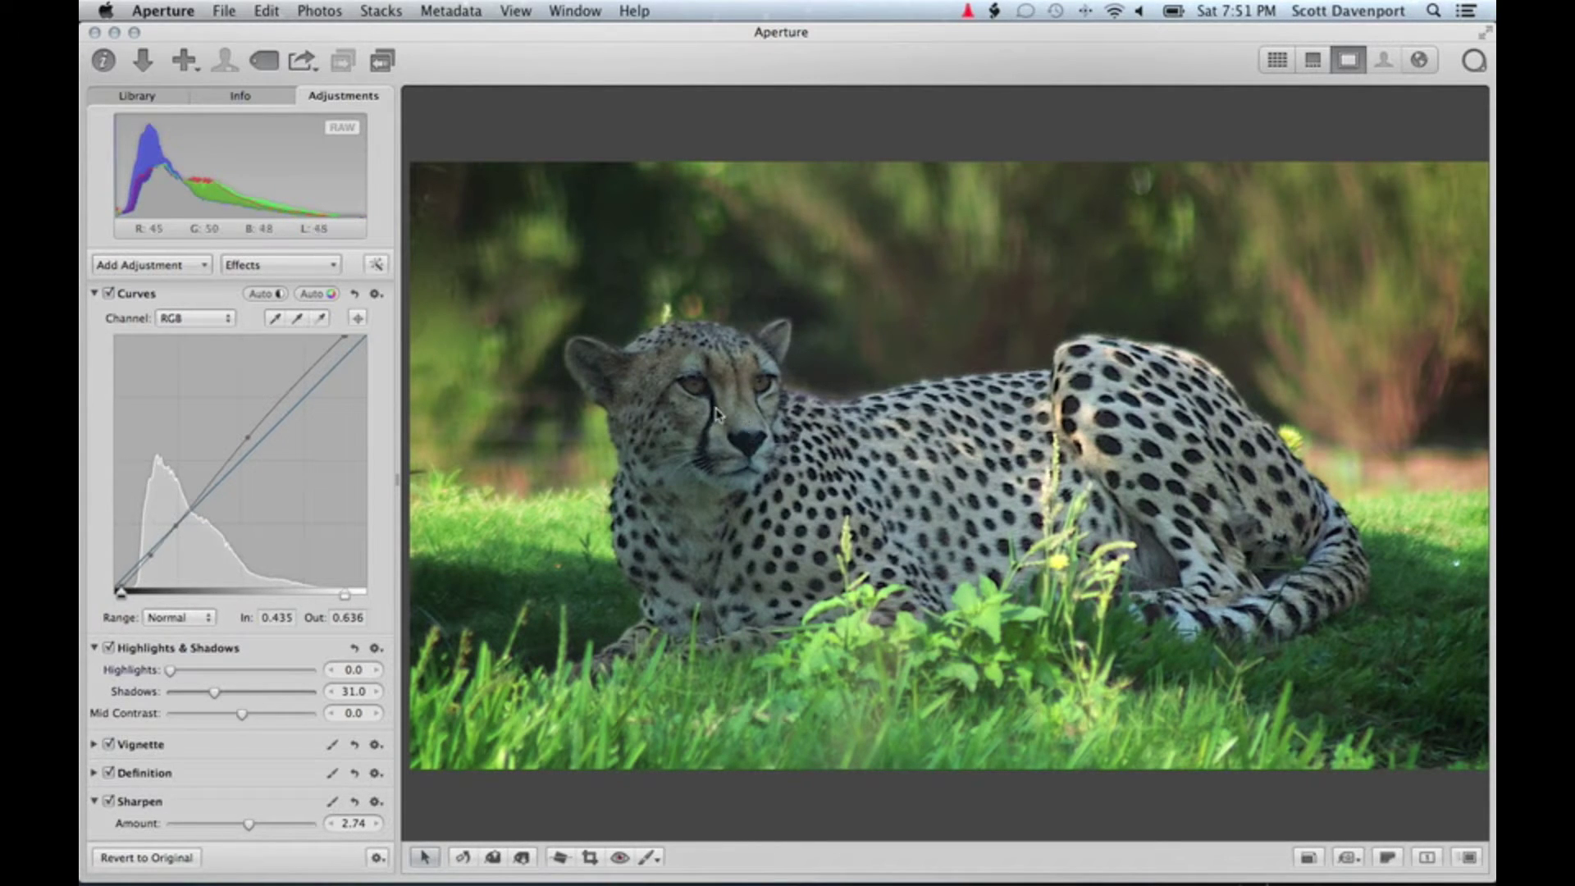
pyautogui.press('z')
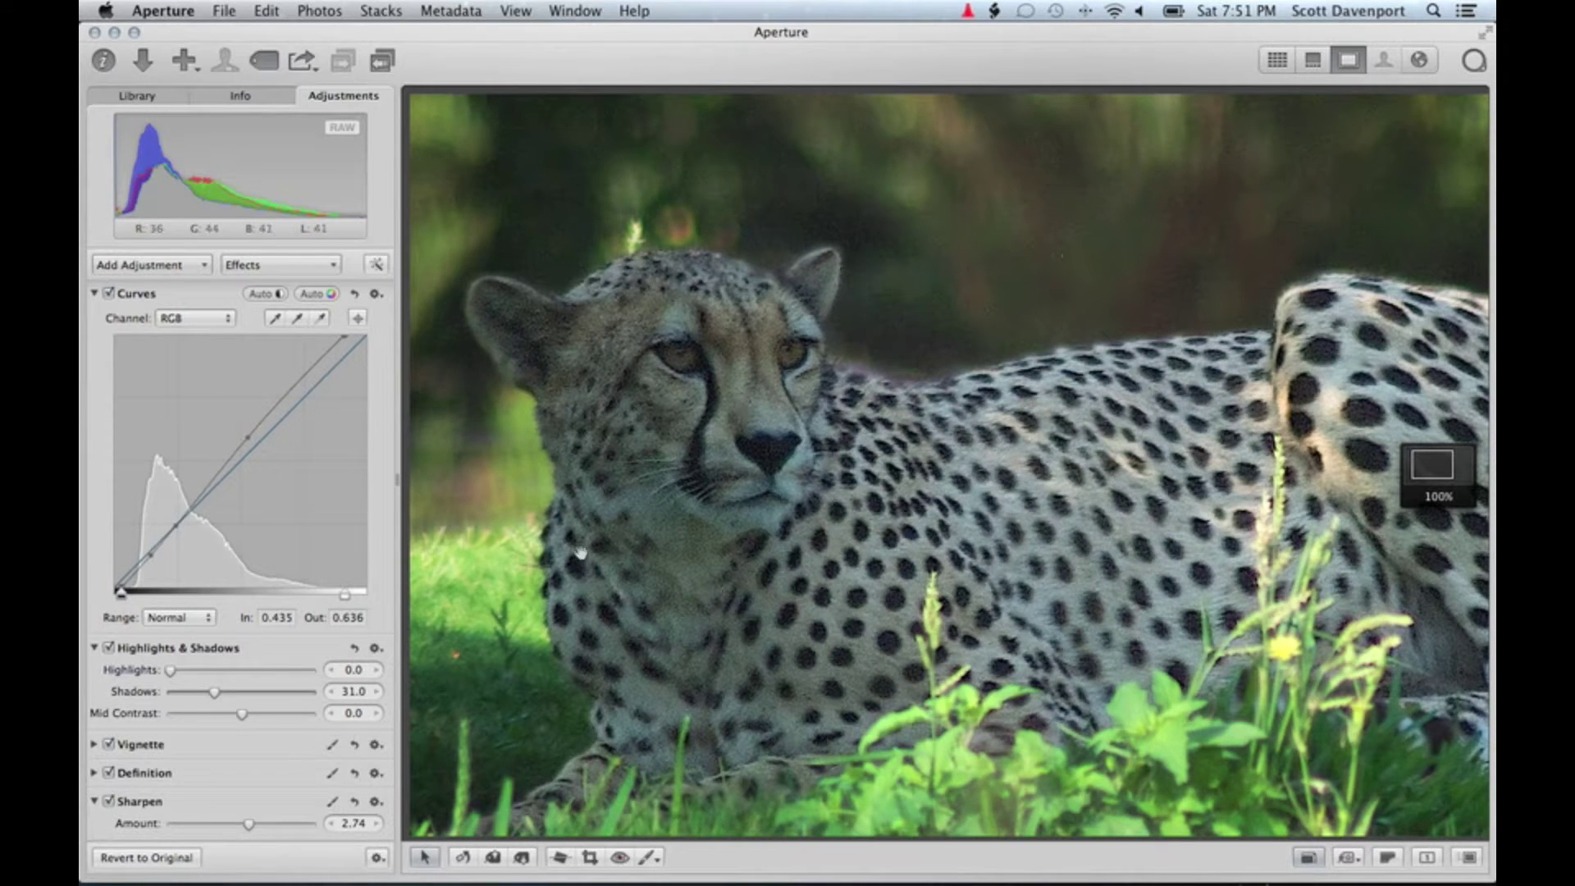
pyautogui.moveTo(249, 824); pyautogui.dragTo(208, 827)
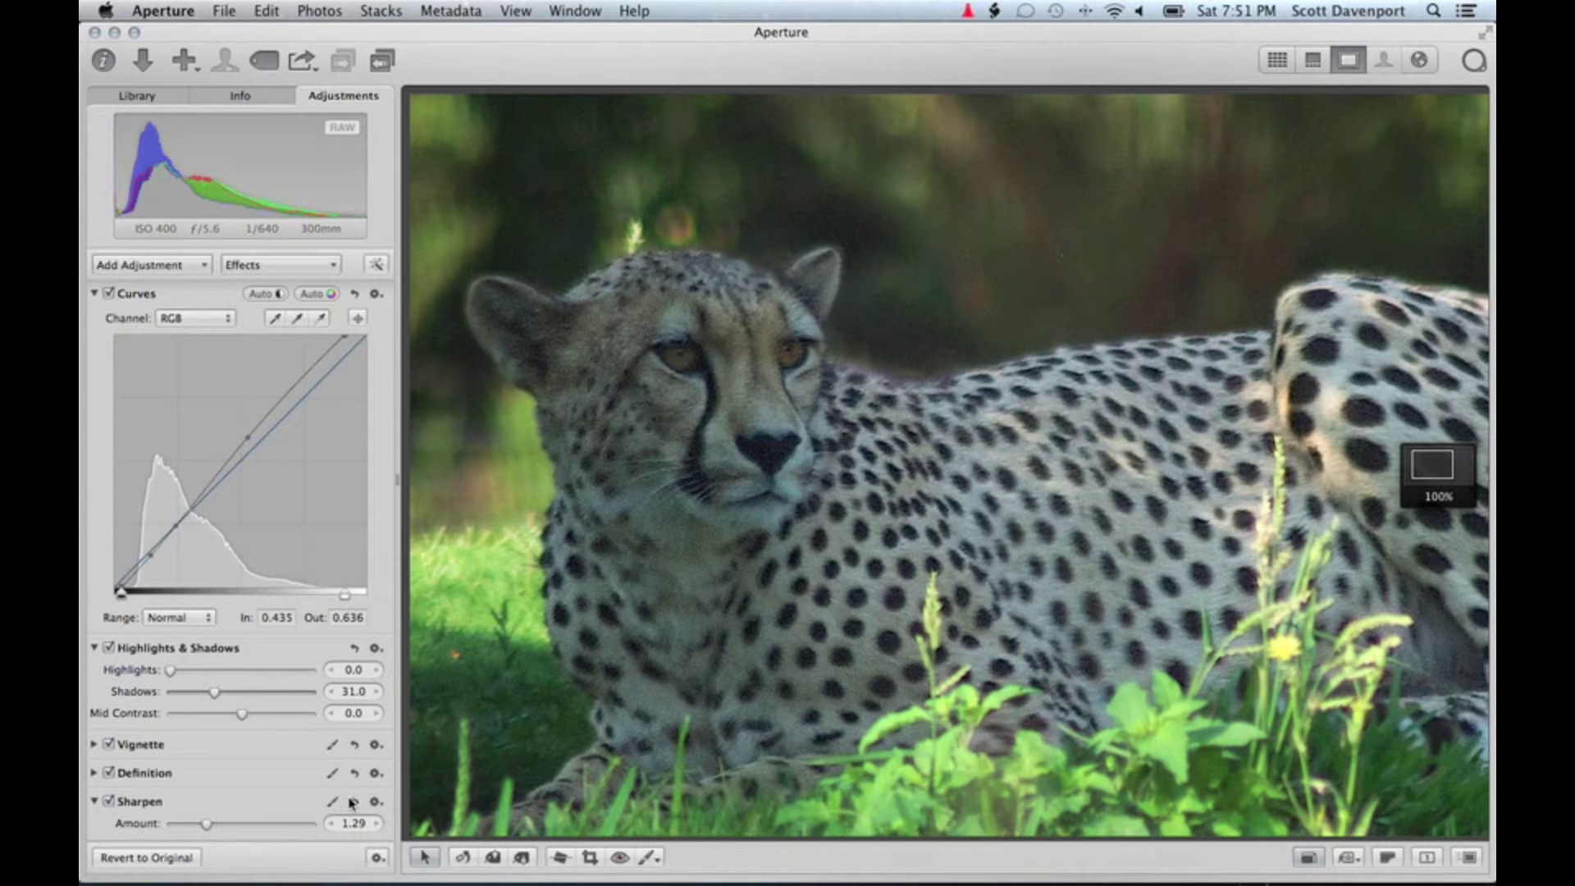
pyautogui.click(353, 803)
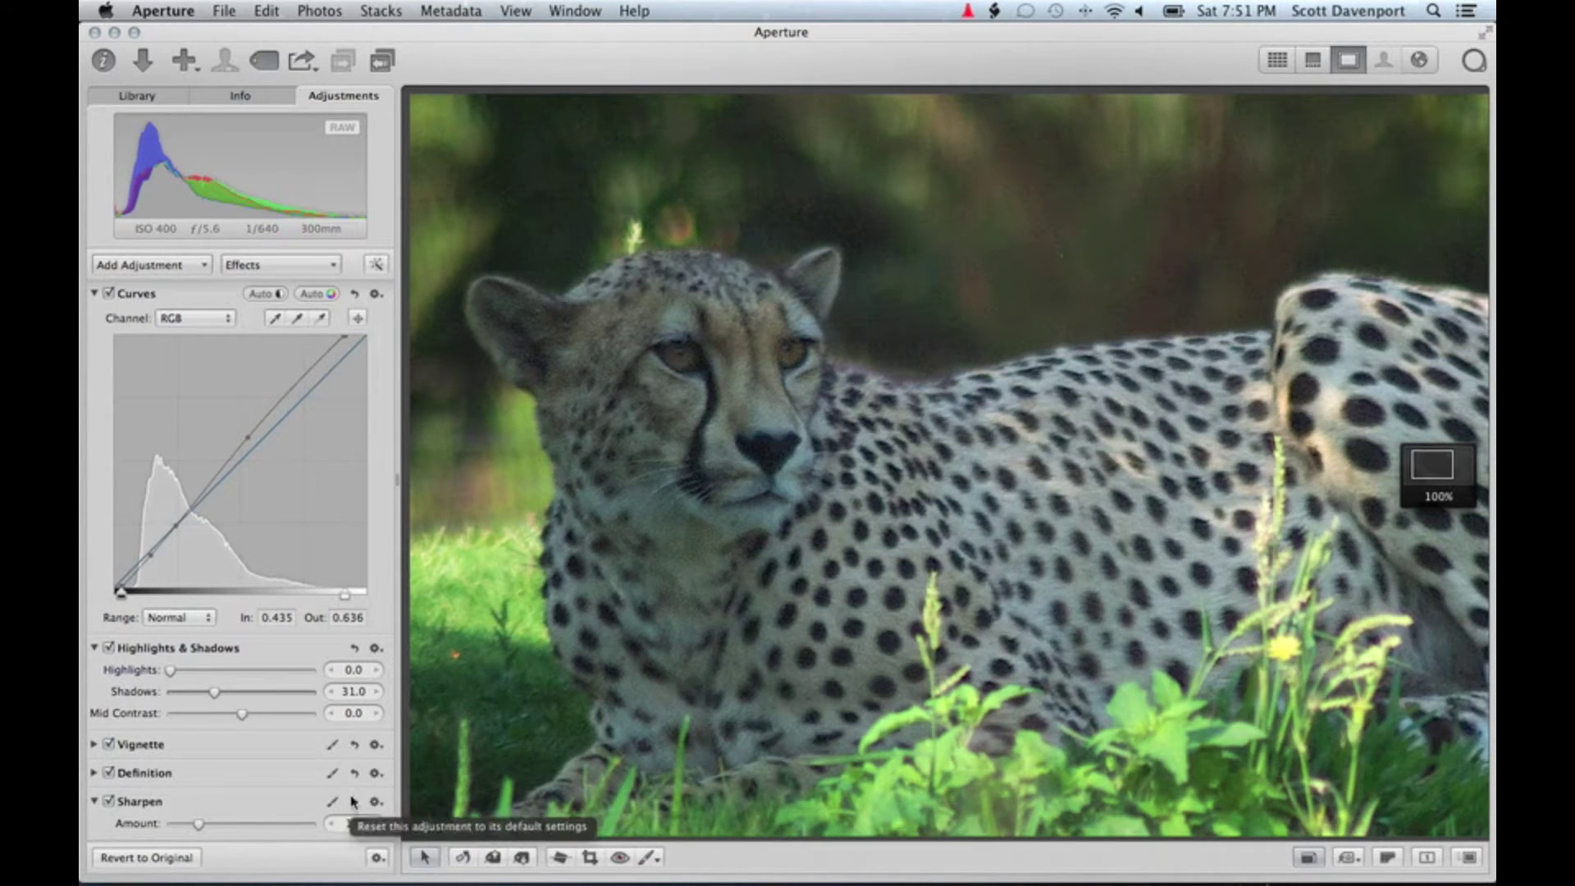
pyautogui.click(177, 264)
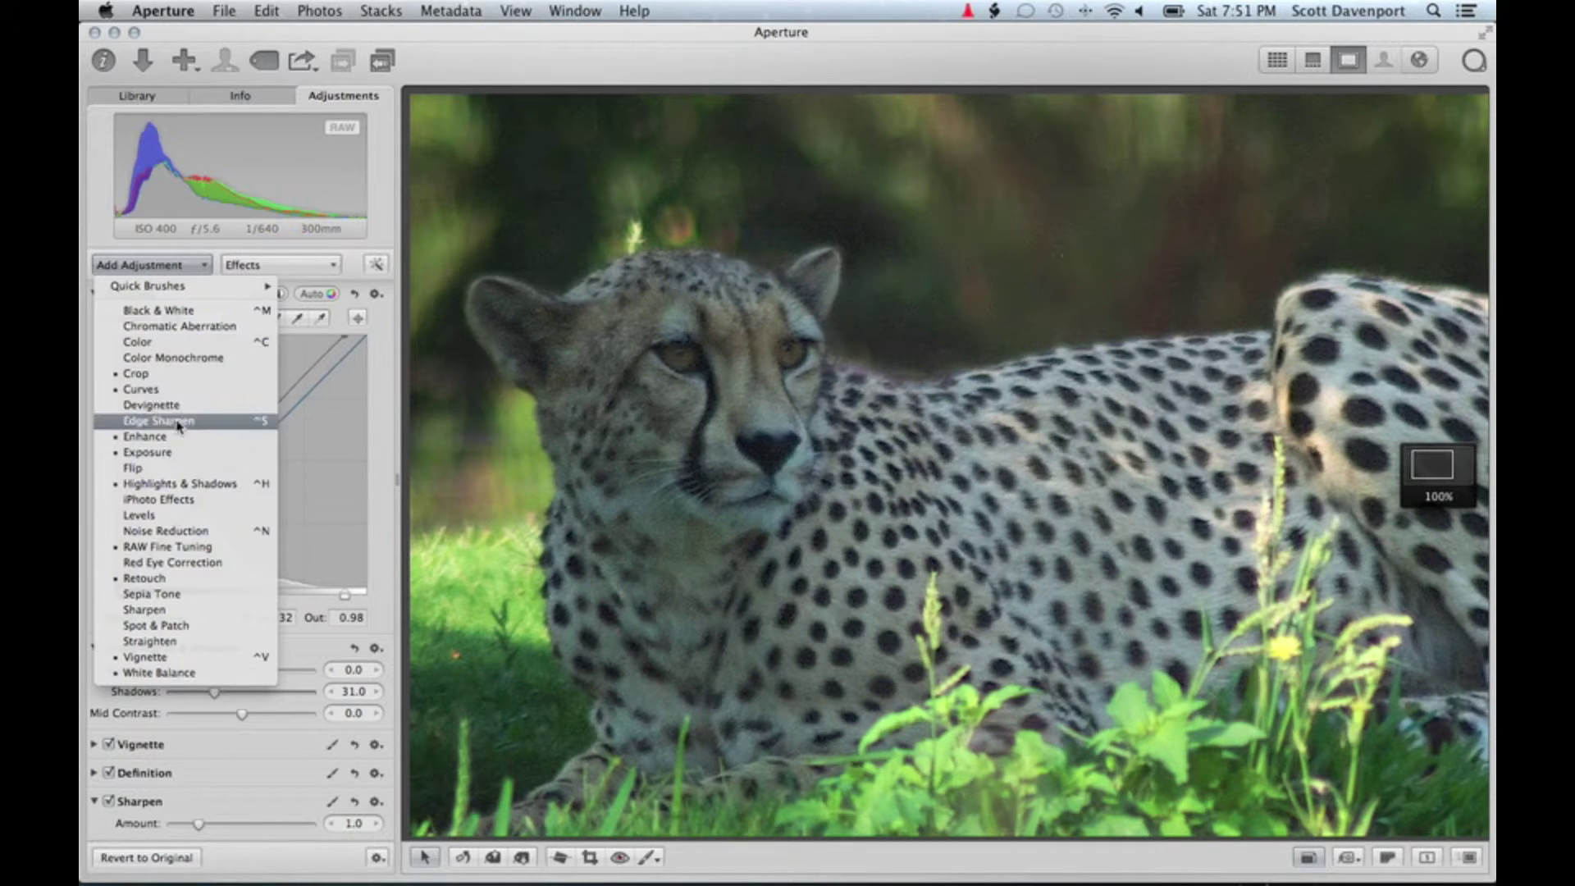
# Brush an Edge Sharpen adjustment over the cheetah's face and raise Edges to 0.58.
pyautogui.click(178, 421)
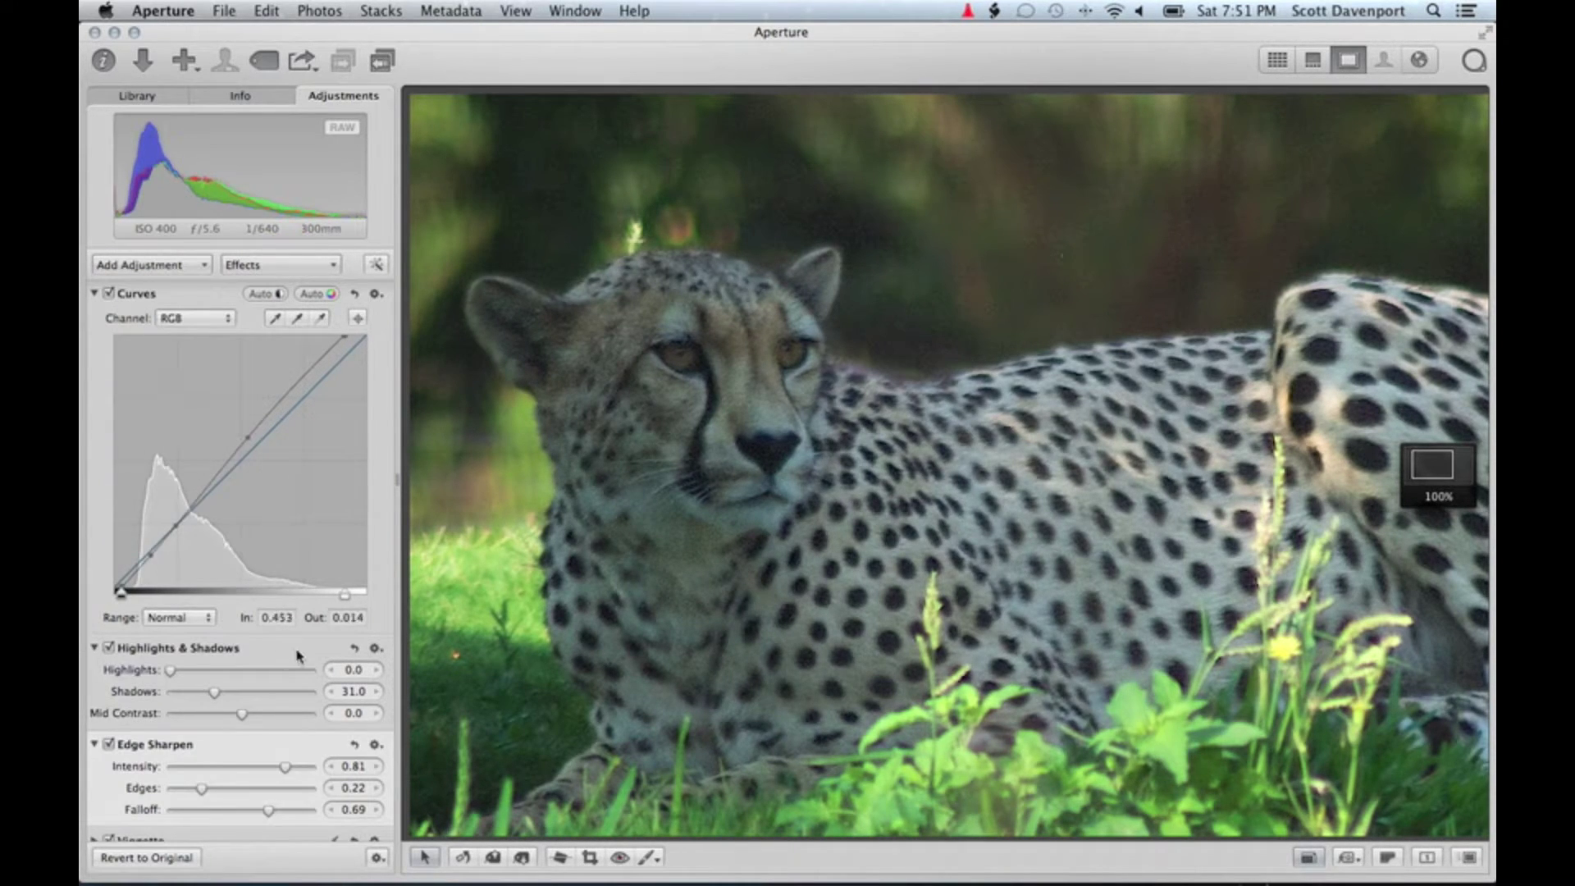
pyautogui.click(375, 744)
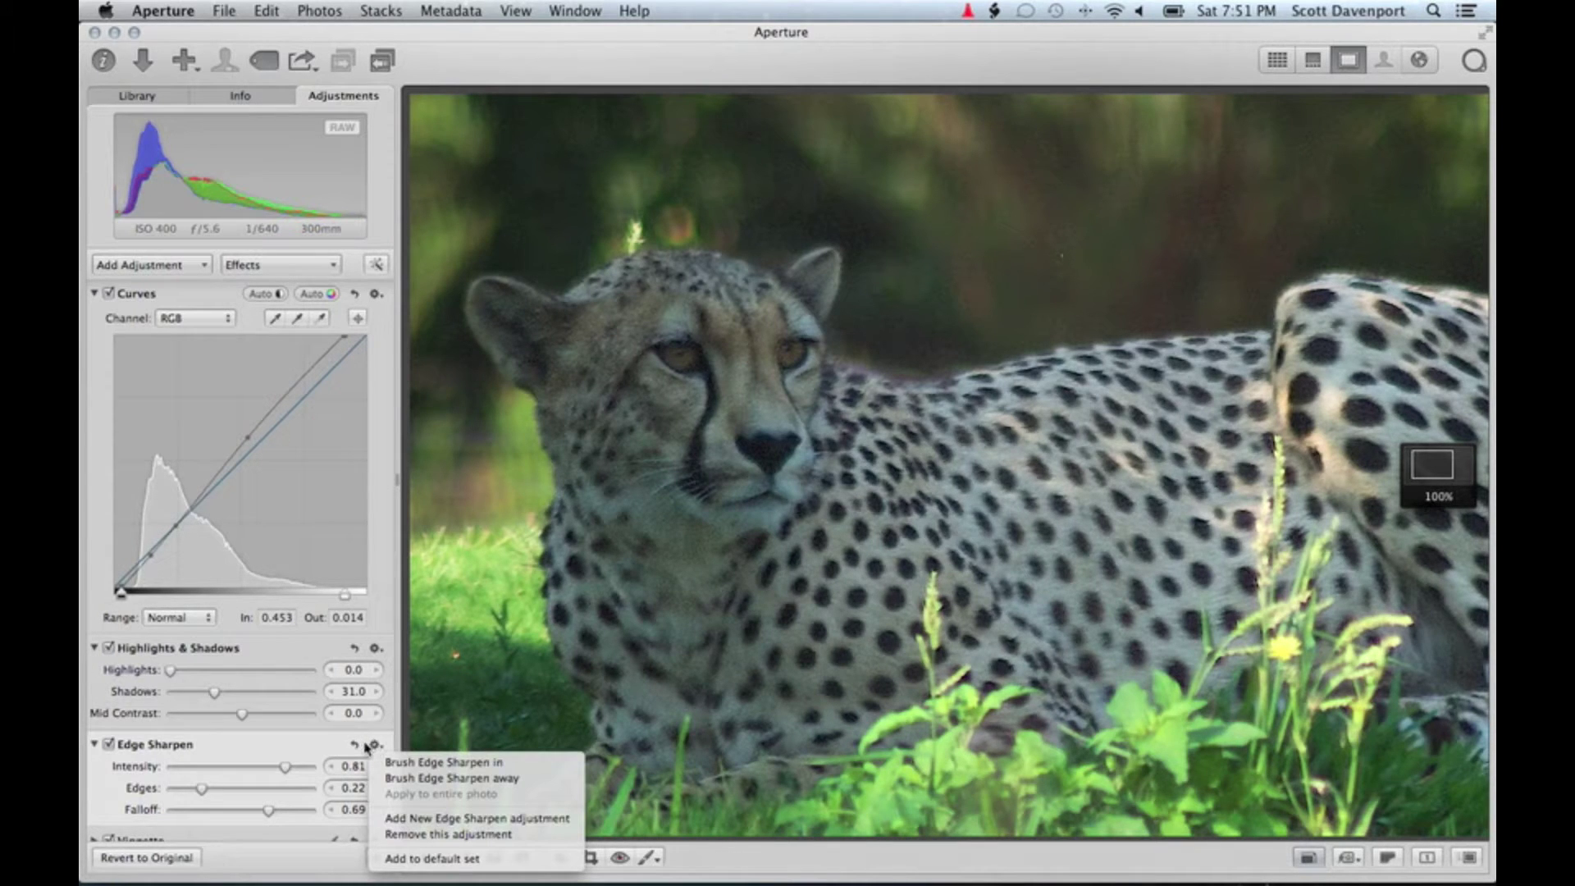
pyautogui.click(382, 762)
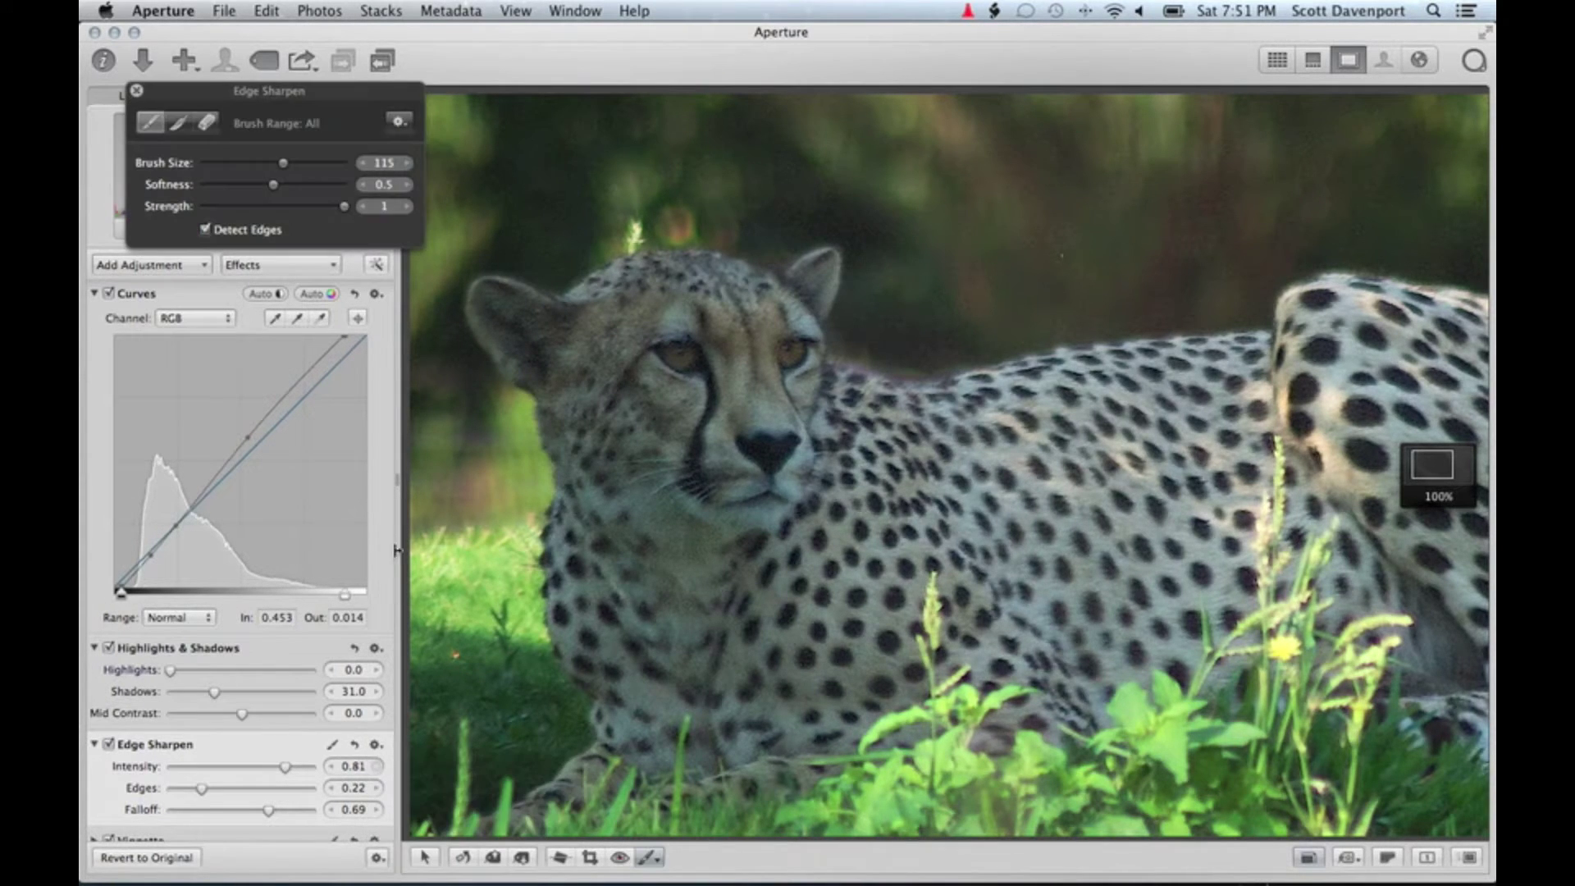
pyautogui.moveTo(653, 394)
pyautogui.mouseDown()
pyautogui.moveTo(700, 429)
pyautogui.moveTo(738, 410)
pyautogui.moveTo(697, 410)
pyautogui.moveTo(755, 483)
pyautogui.moveTo(808, 504)
pyautogui.moveTo(916, 468)
pyautogui.moveTo(842, 492)
pyautogui.moveTo(818, 476)
pyautogui.moveTo(899, 449)
pyautogui.mouseUp()
pyautogui.moveTo(201, 789); pyautogui.dragTo(253, 789)
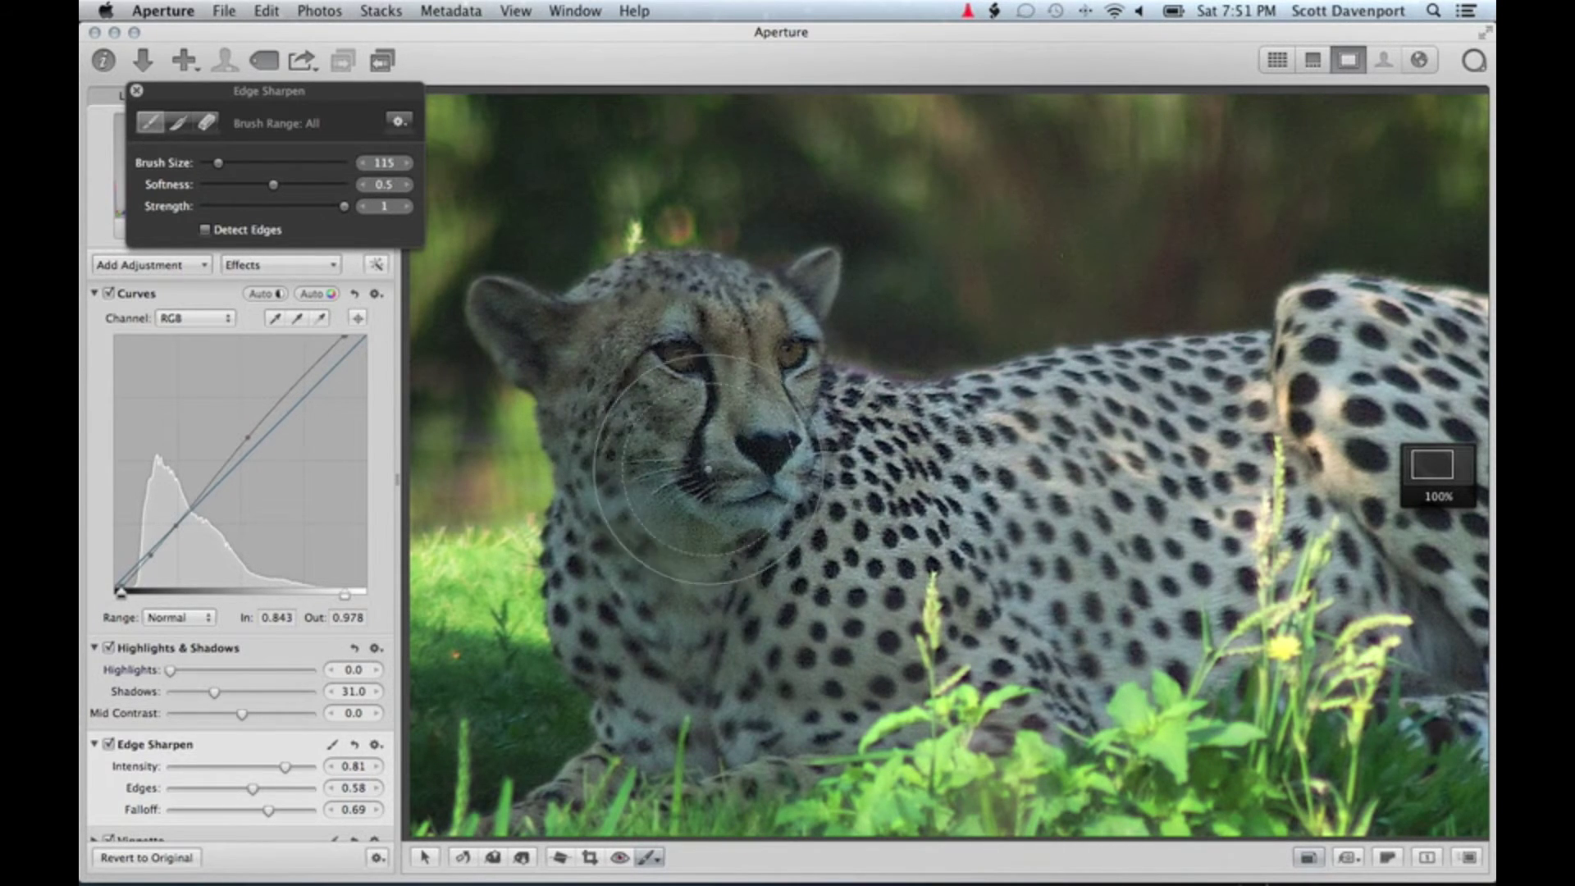
pyautogui.click(156, 749)
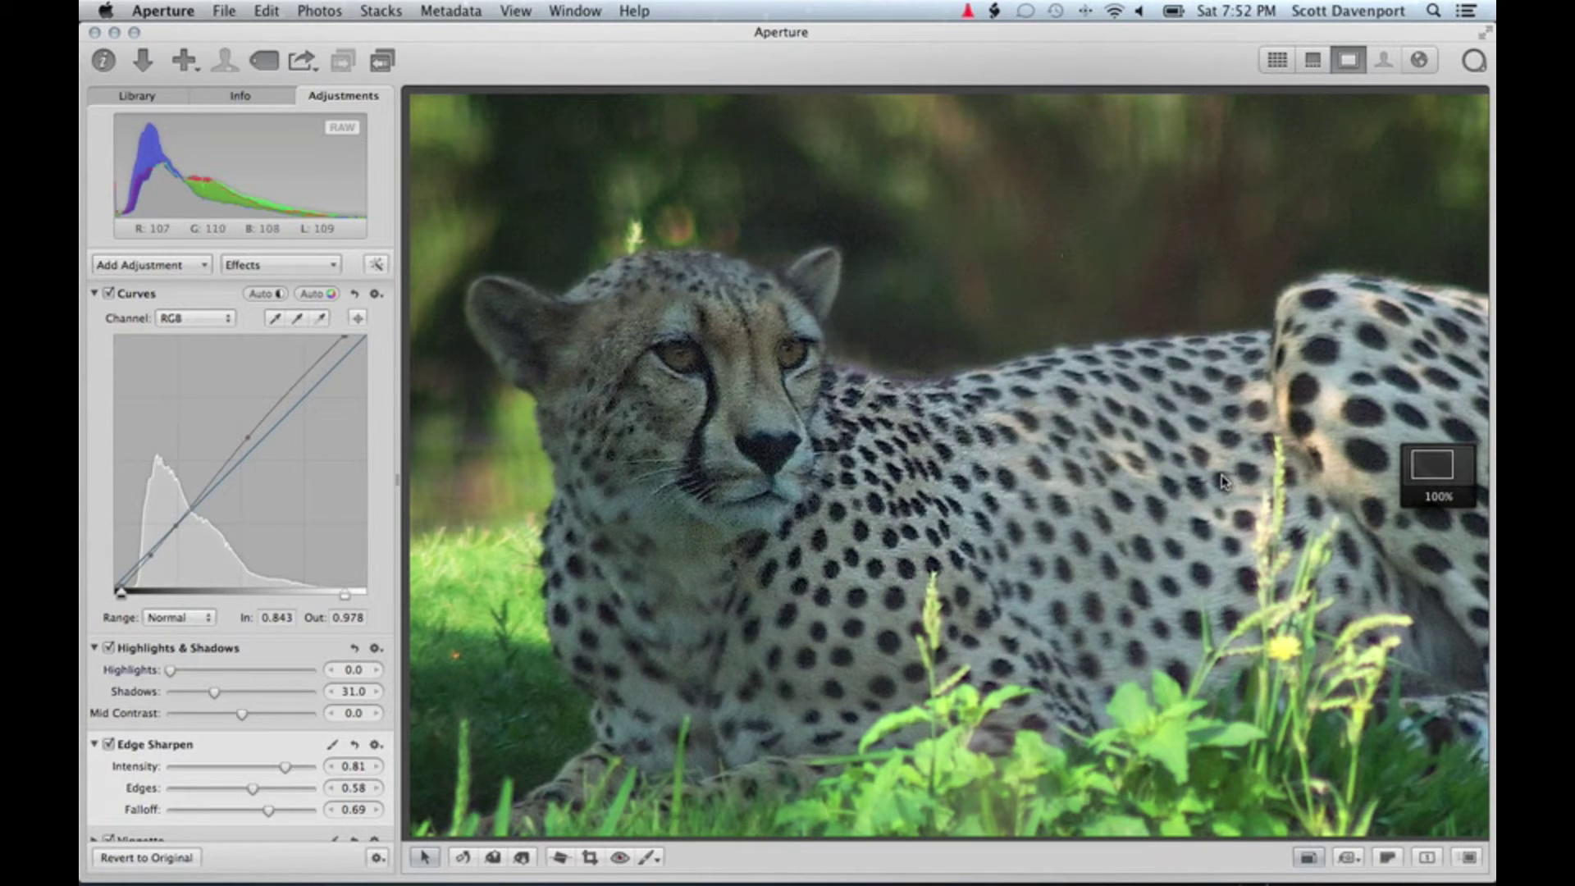
# Run the Brush Mask Lift & Stamp script, stamping the Sharpen (Brush) mask onto Edge Sharpen.
pyautogui.click(995, 11)
pyautogui.moveTo(1024, 85)
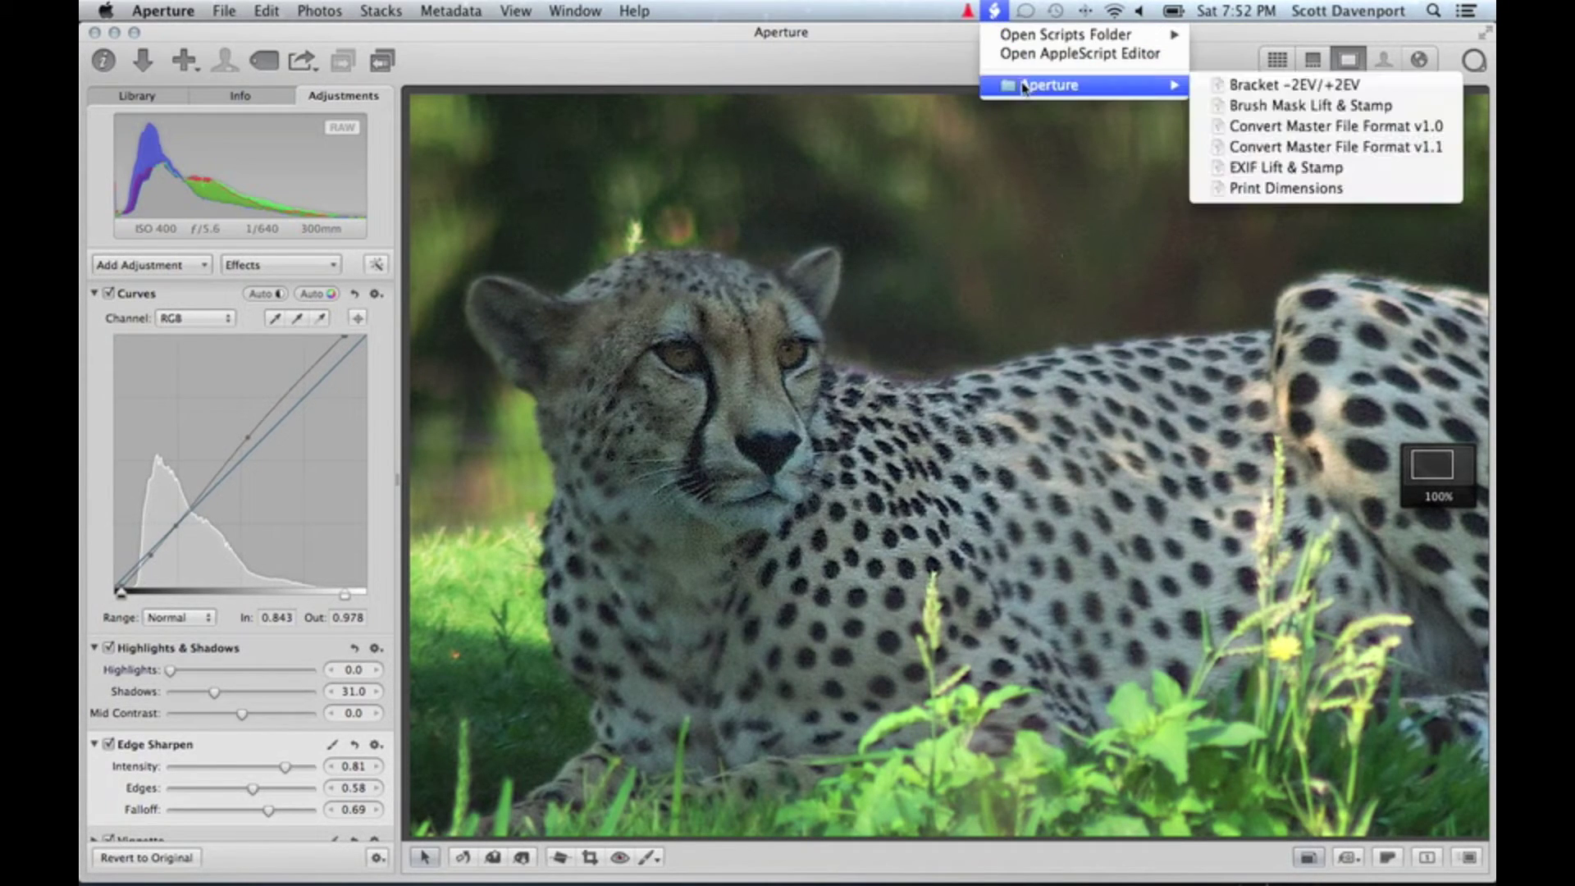
pyautogui.click(1298, 107)
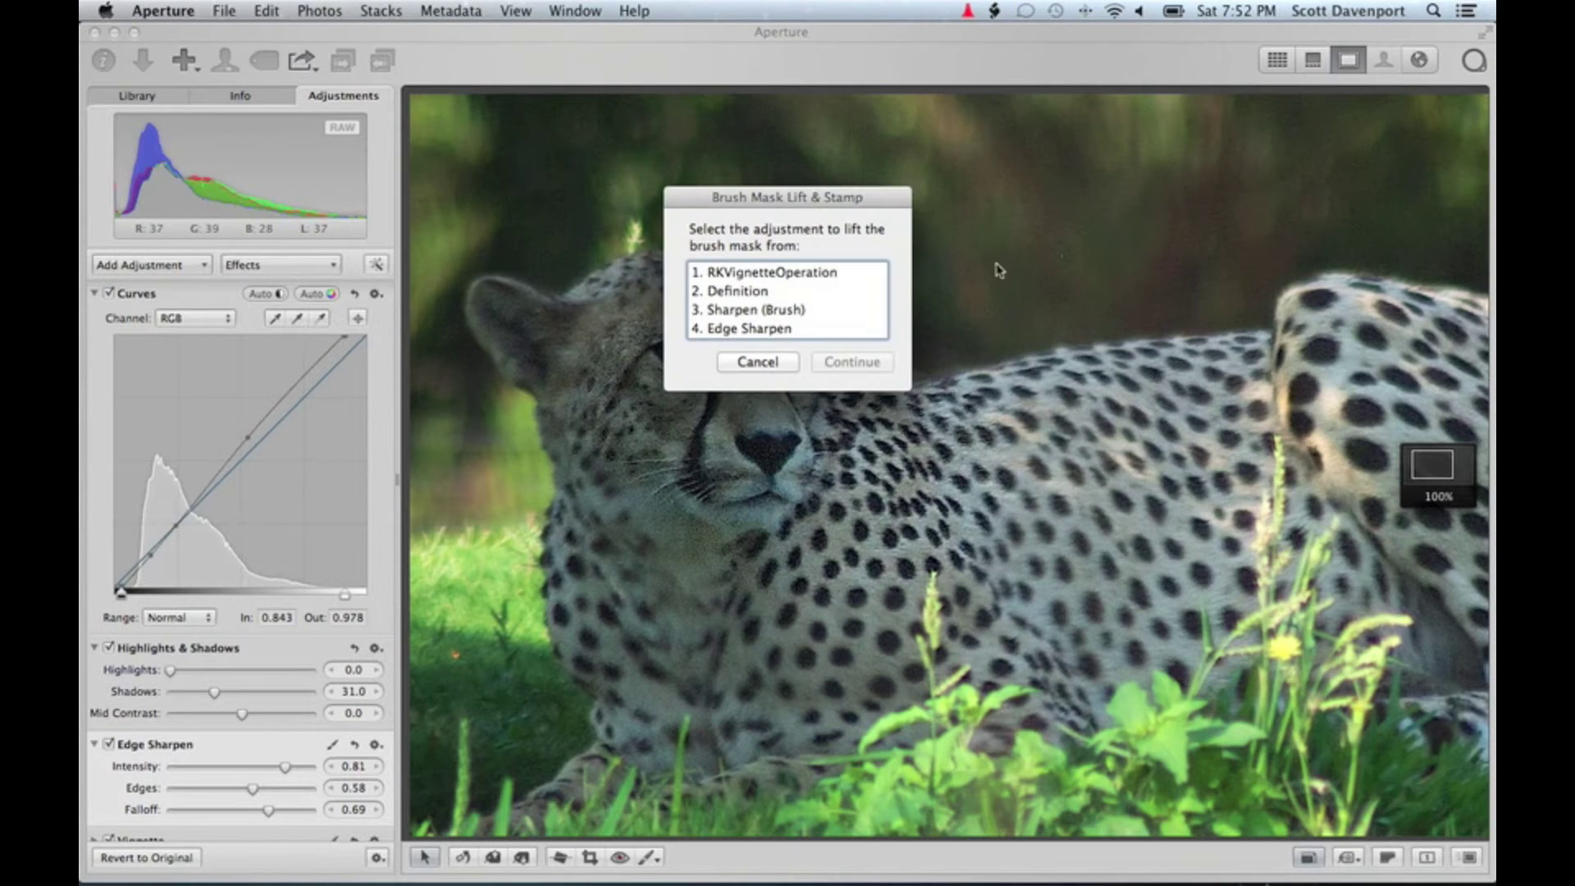
pyautogui.click(736, 310)
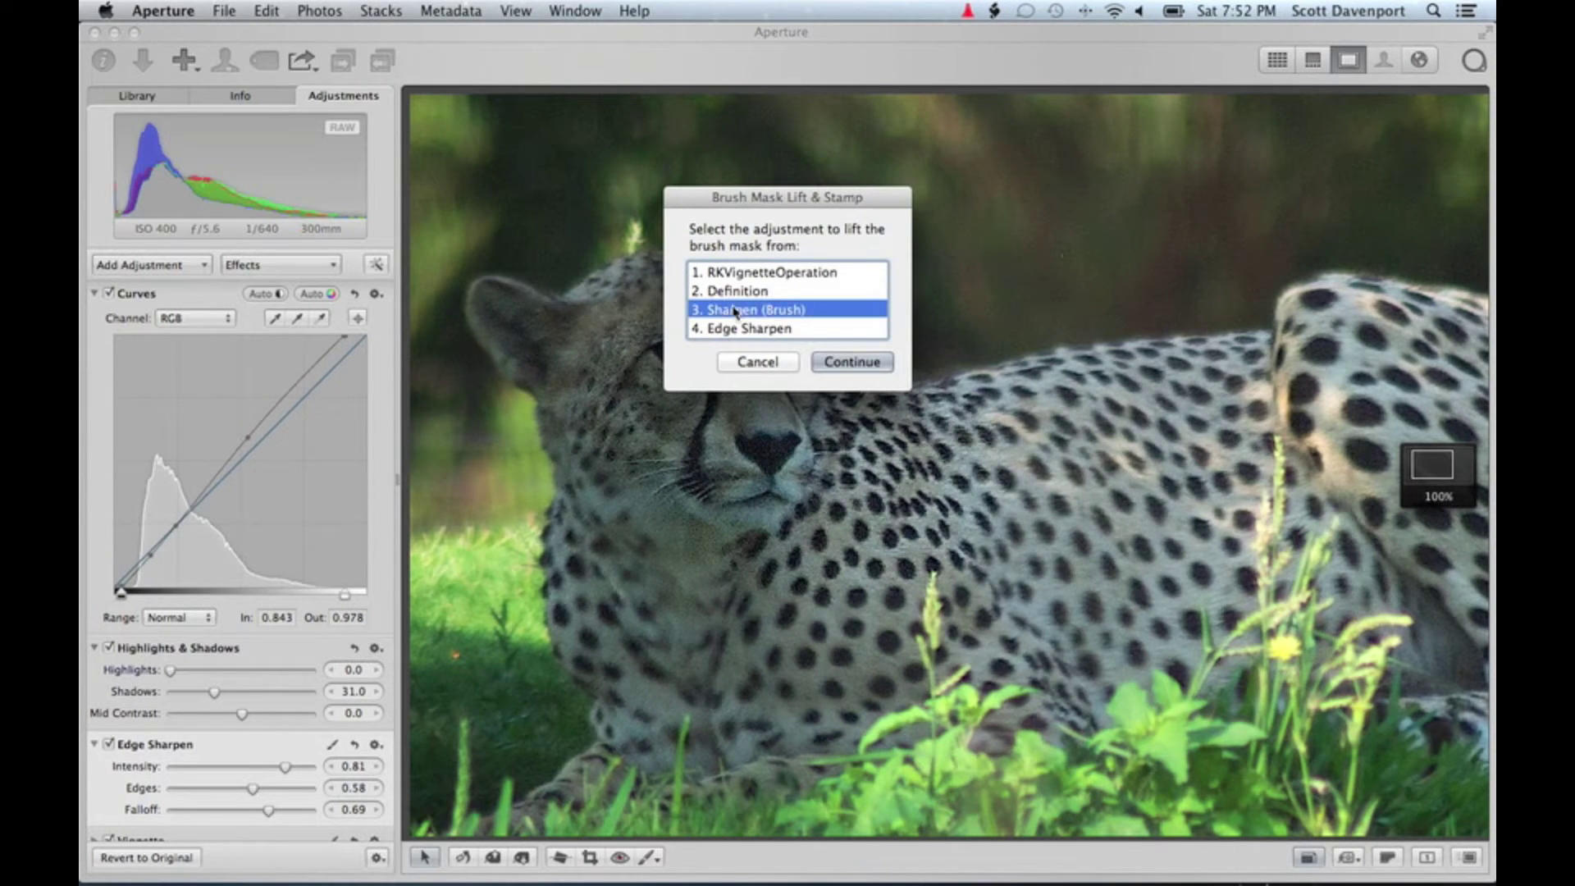
pyautogui.click(848, 366)
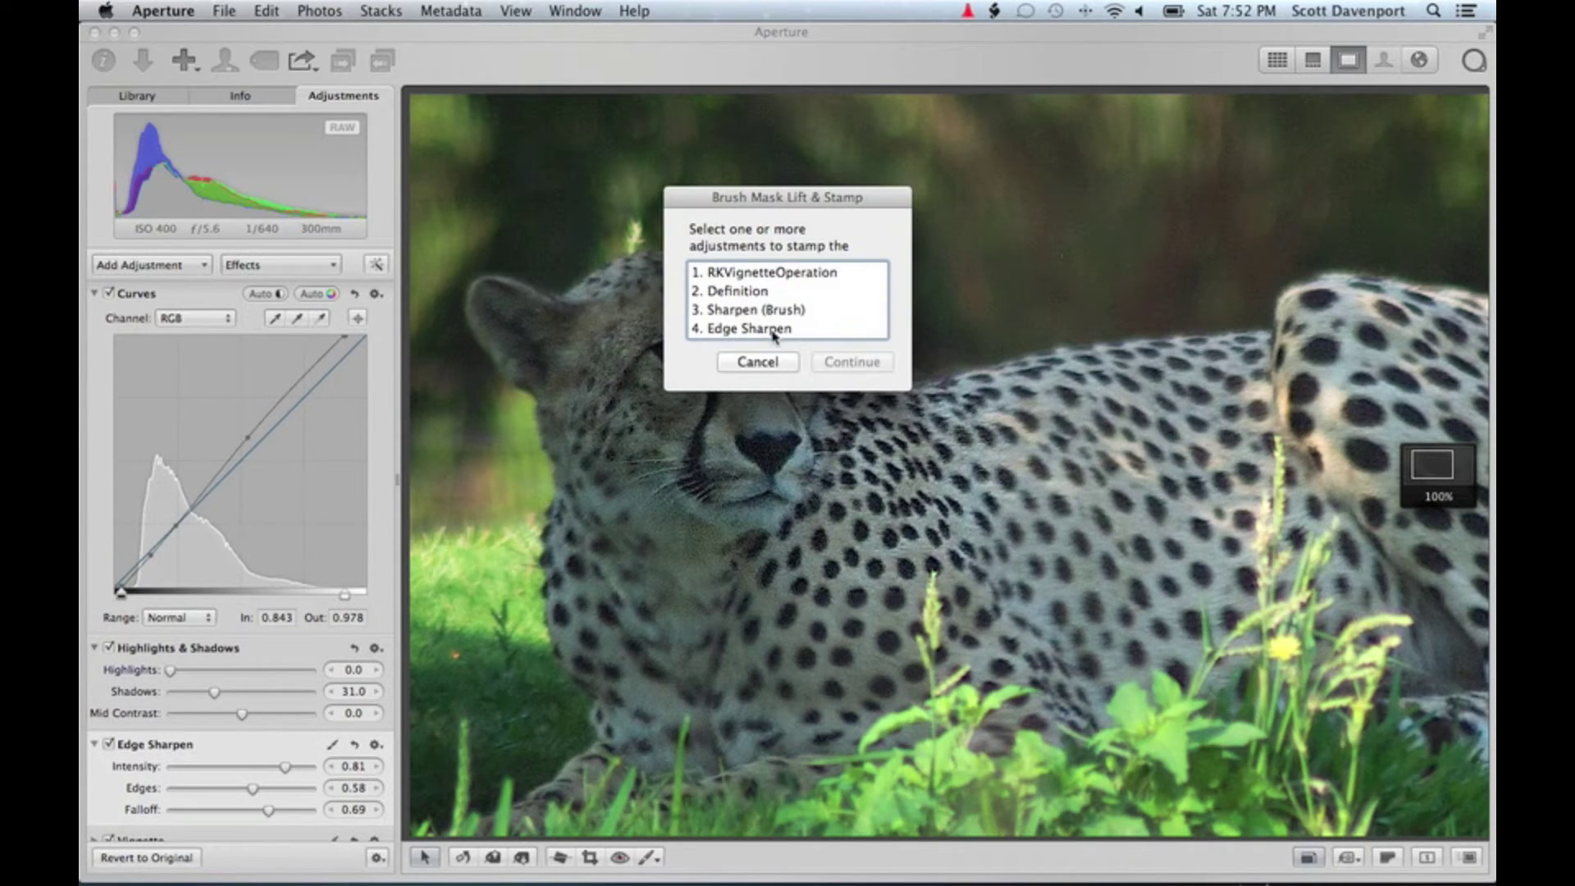
pyautogui.click(775, 329)
pyautogui.click(828, 363)
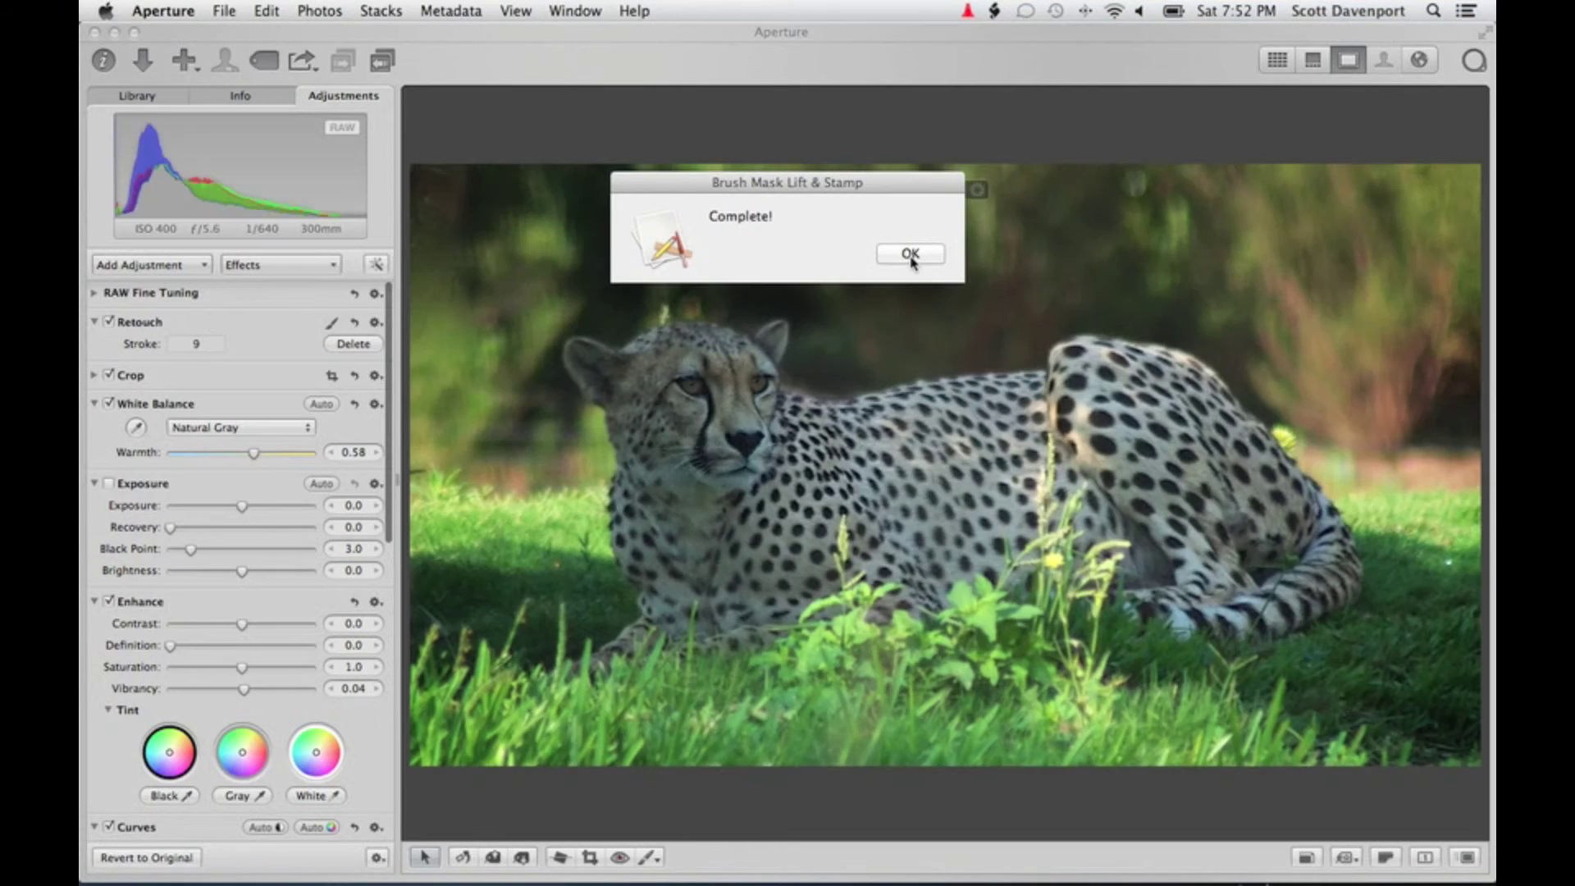
pyautogui.click(907, 254)
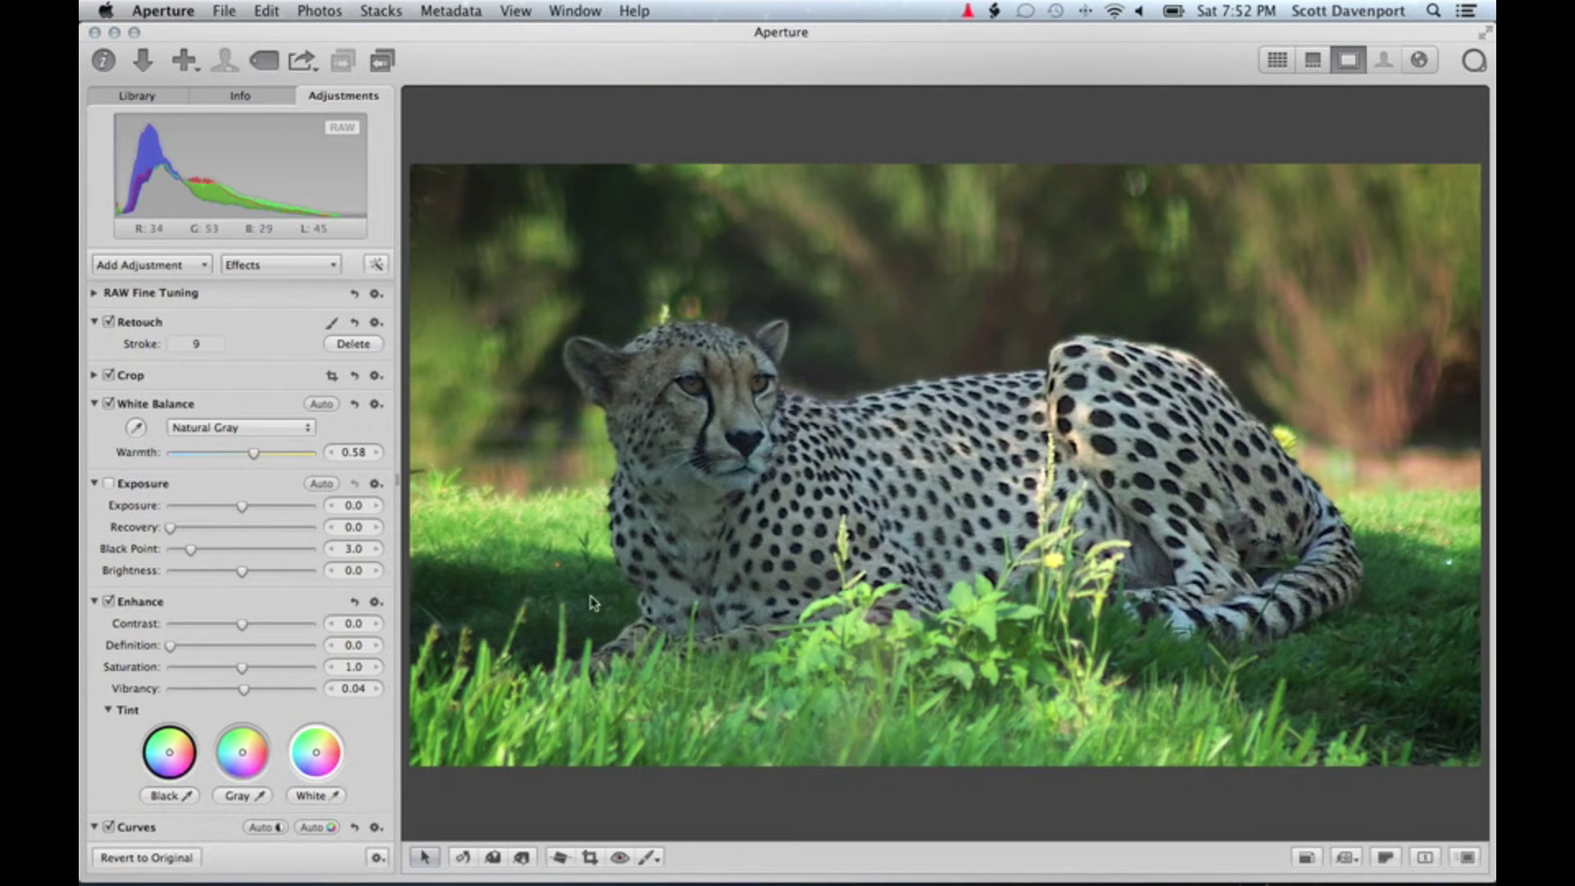
# Boost the Sharpen amount to 2.04, leaving Edge Sharpen Edges at 0.58.
pyautogui.scroll(-5, 370, 556)
pyautogui.scroll(-5, 270, 587)
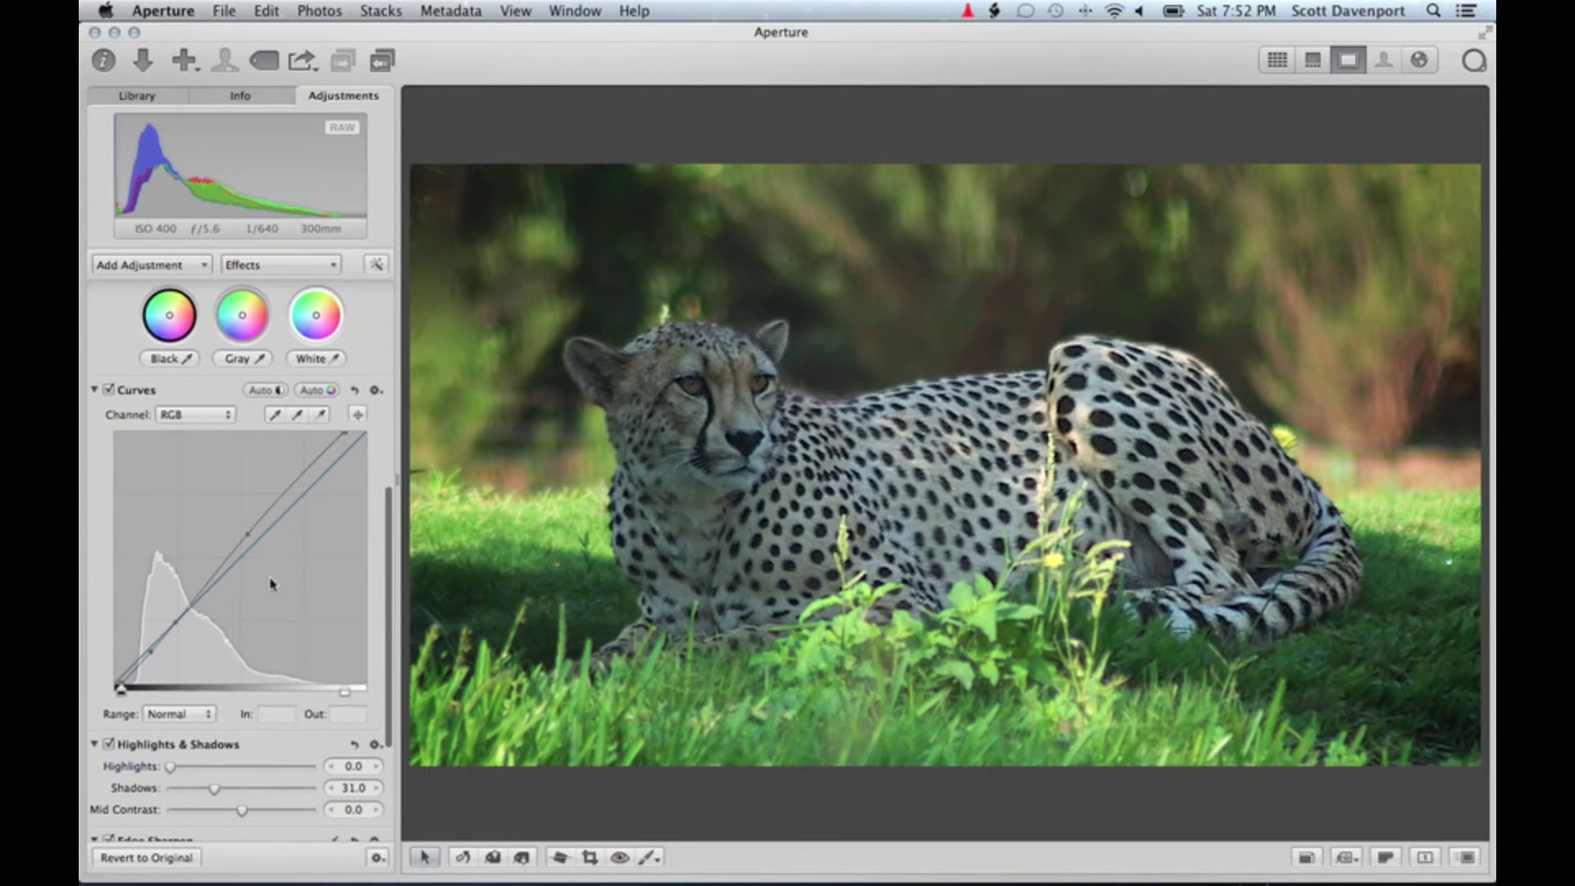
pyautogui.moveTo(253, 691)
pyautogui.mouseDown()
pyautogui.moveTo(198, 695)
pyautogui.moveTo(264, 693)
pyautogui.mouseUp()
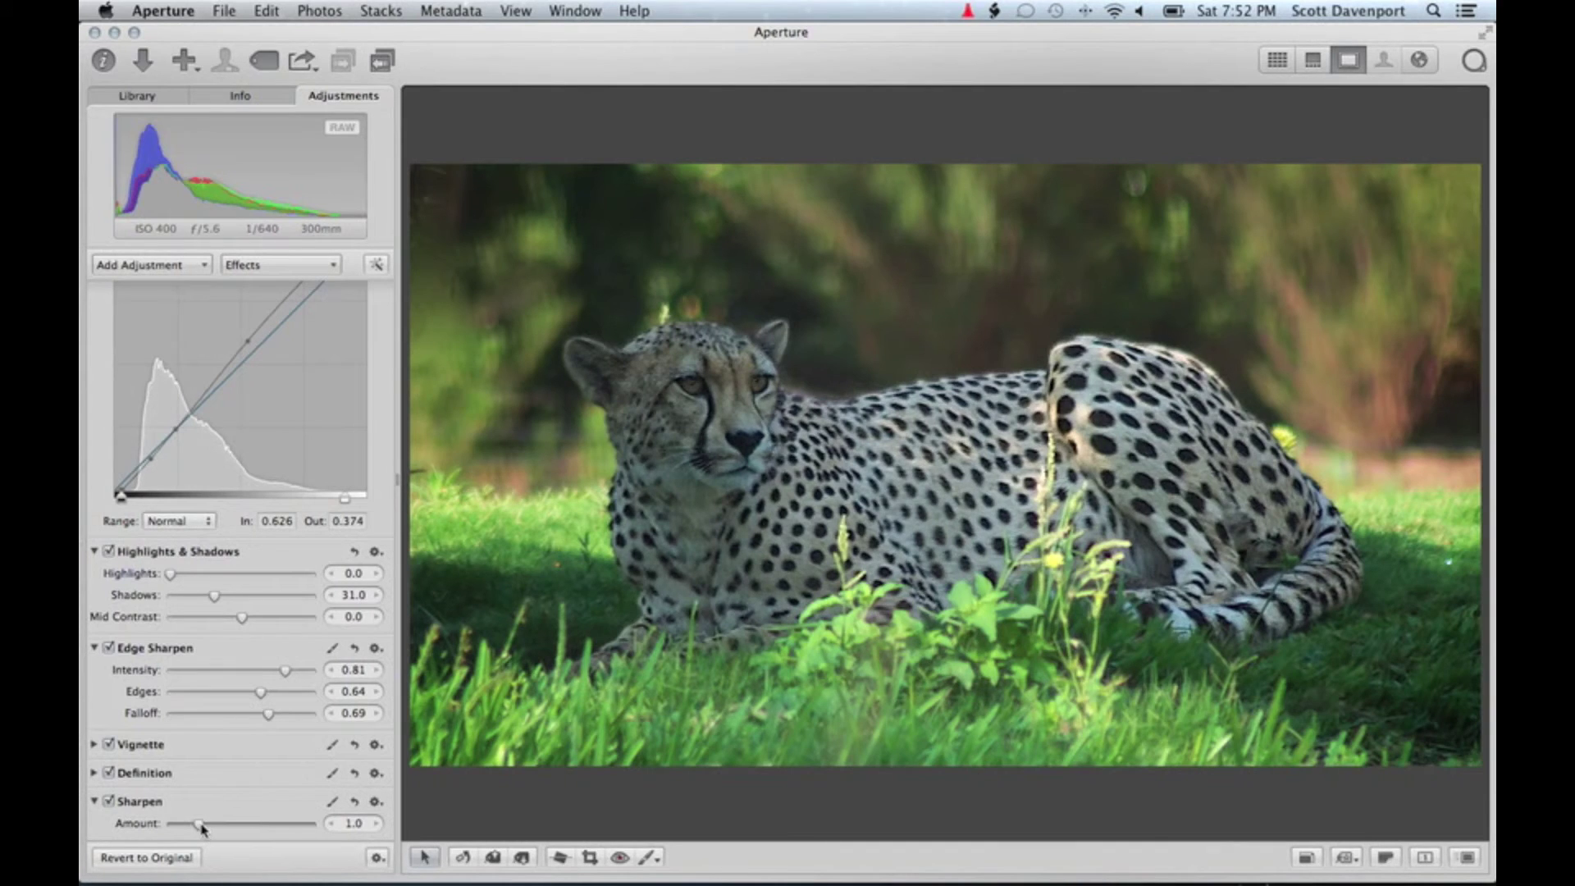
pyautogui.moveTo(201, 828); pyautogui.dragTo(230, 828)
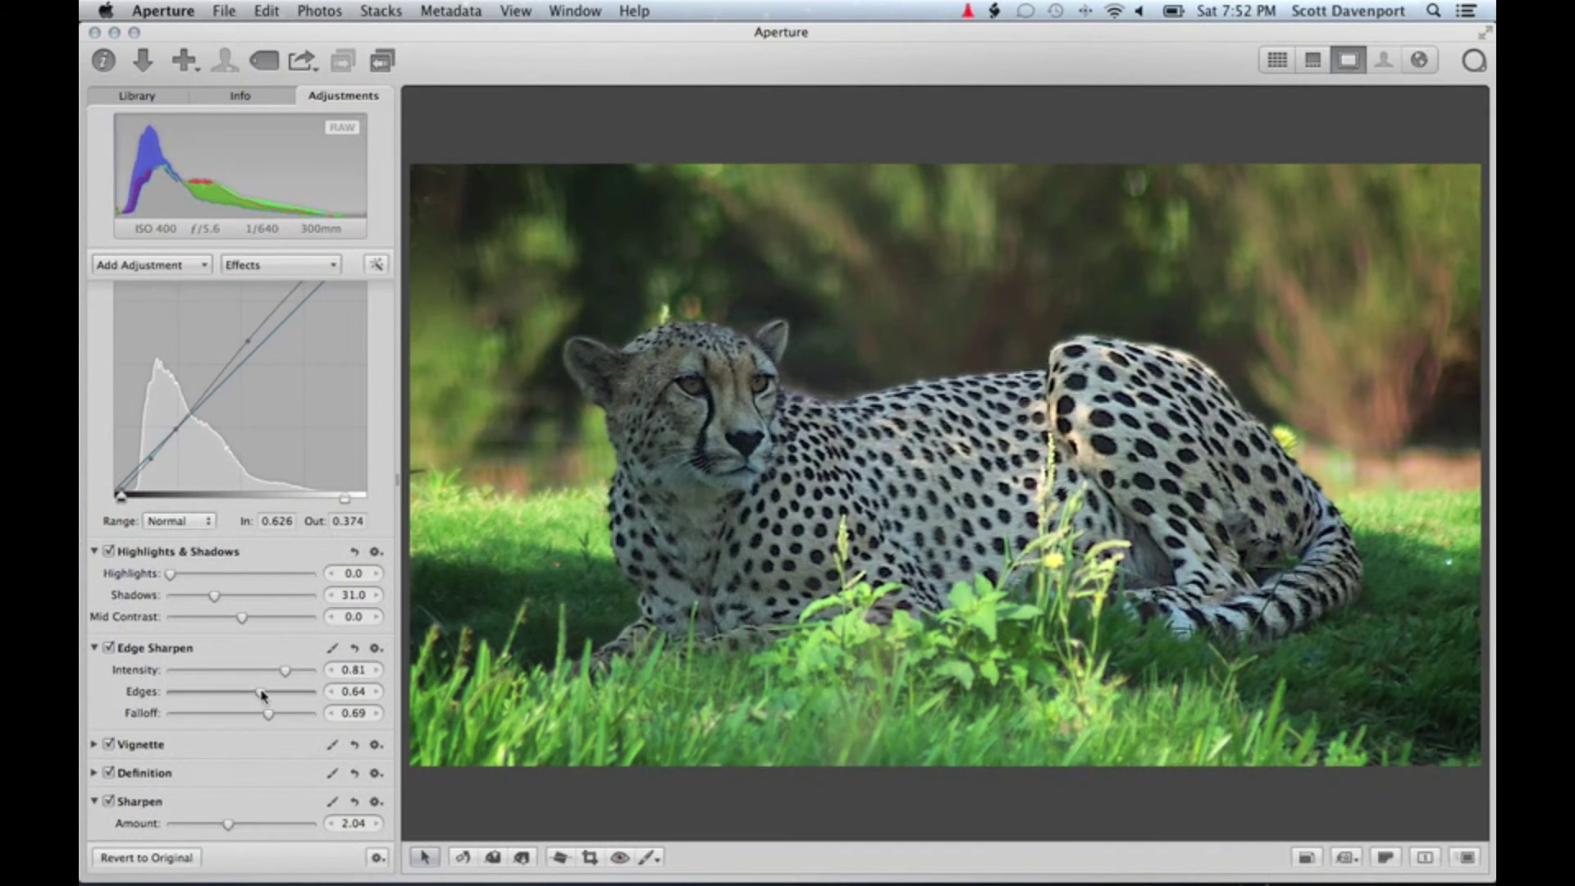
pyautogui.moveTo(263, 696); pyautogui.dragTo(255, 695)
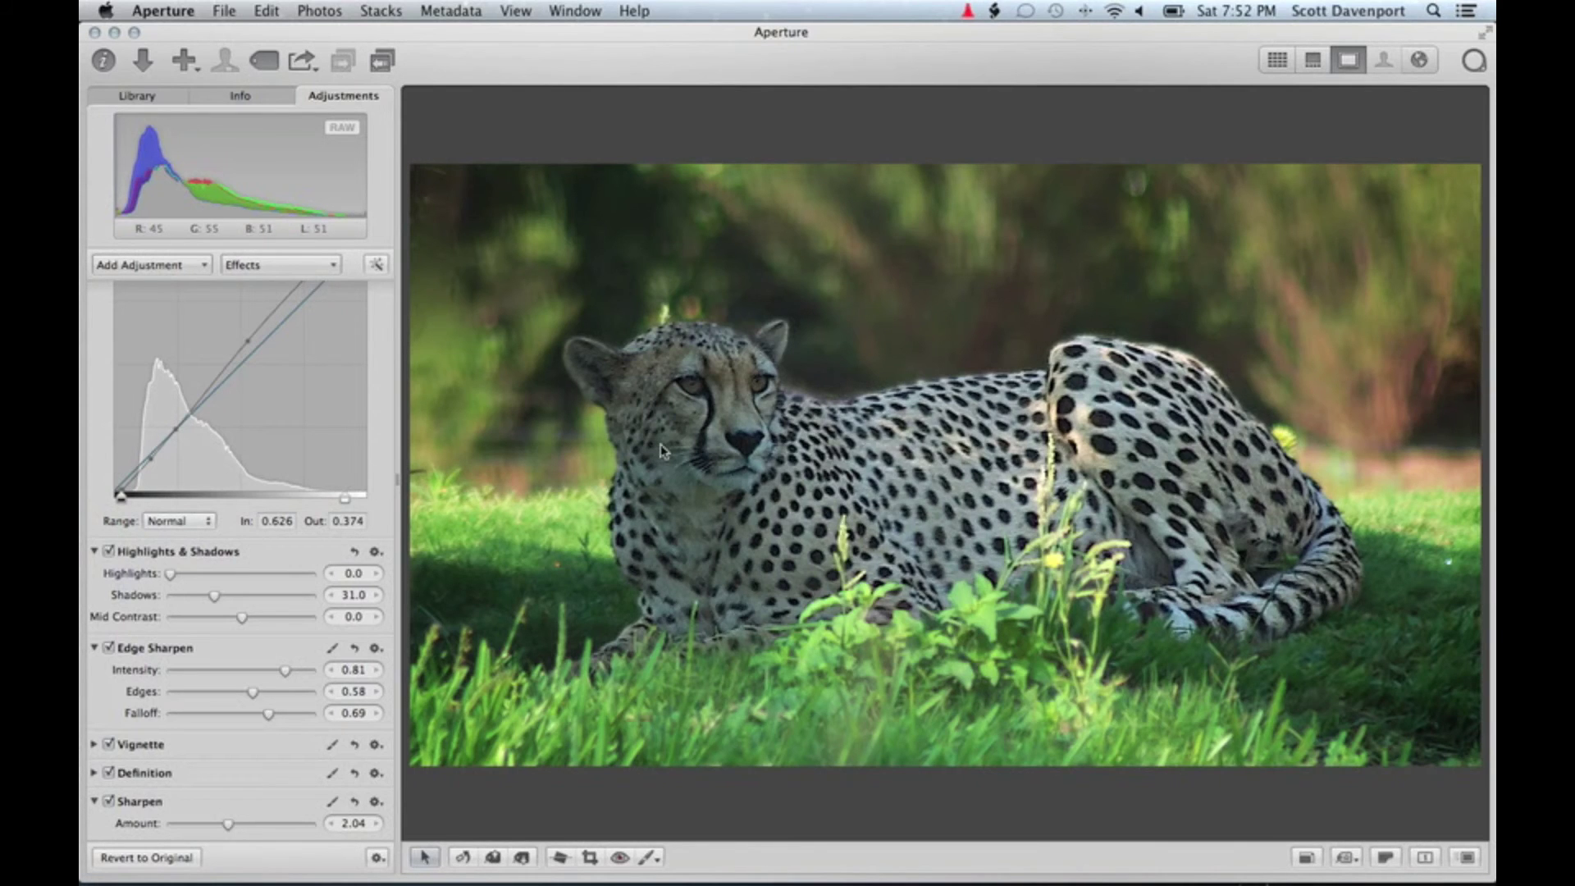
pyautogui.press('z')
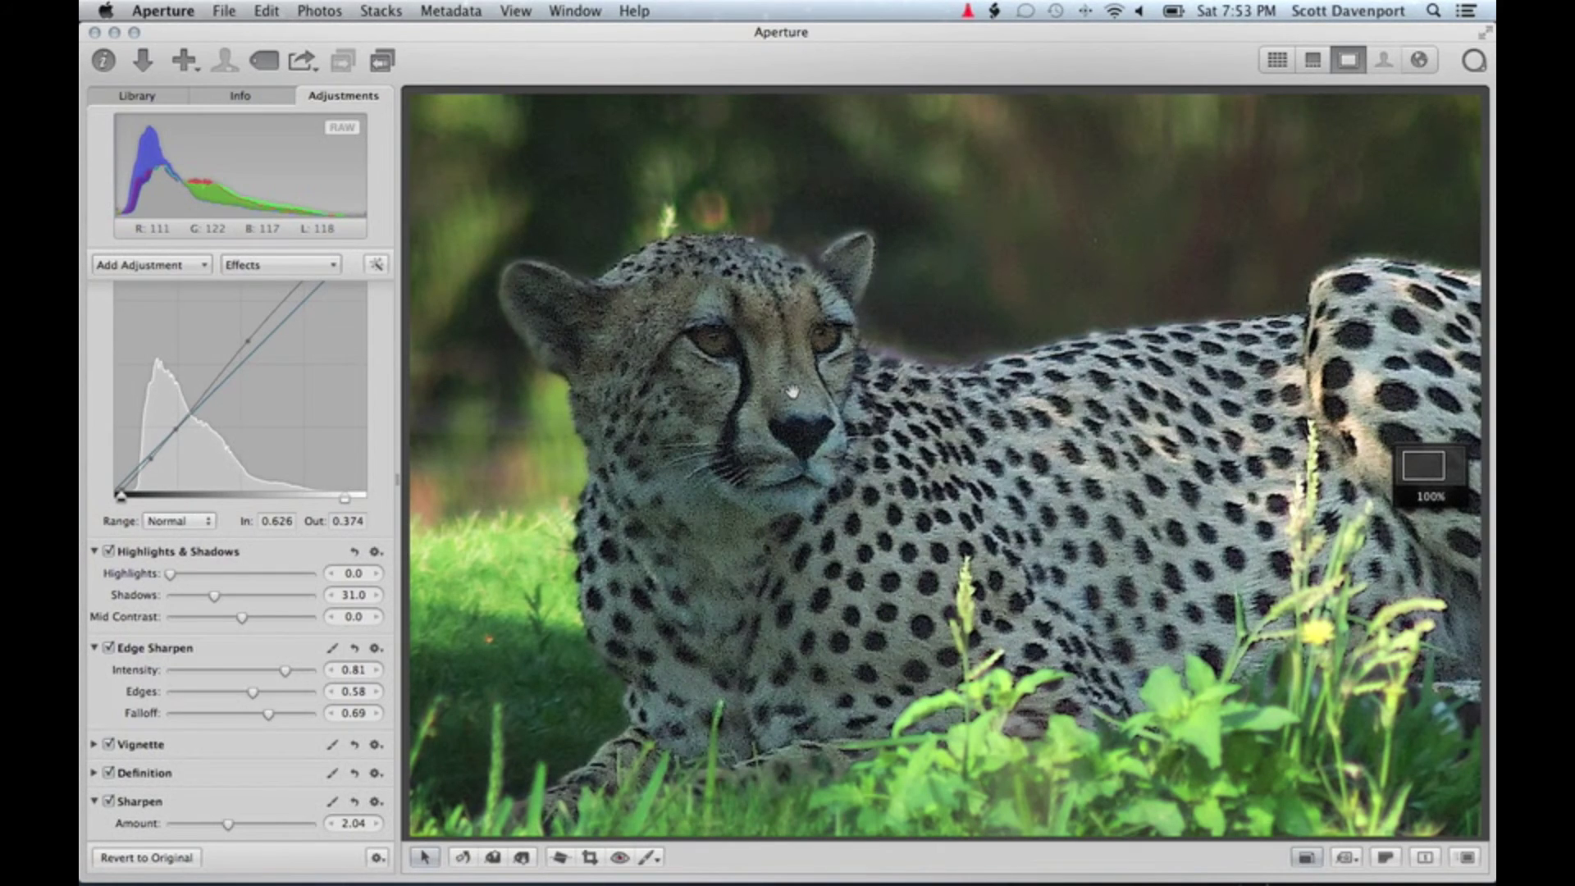
pyautogui.press('z')
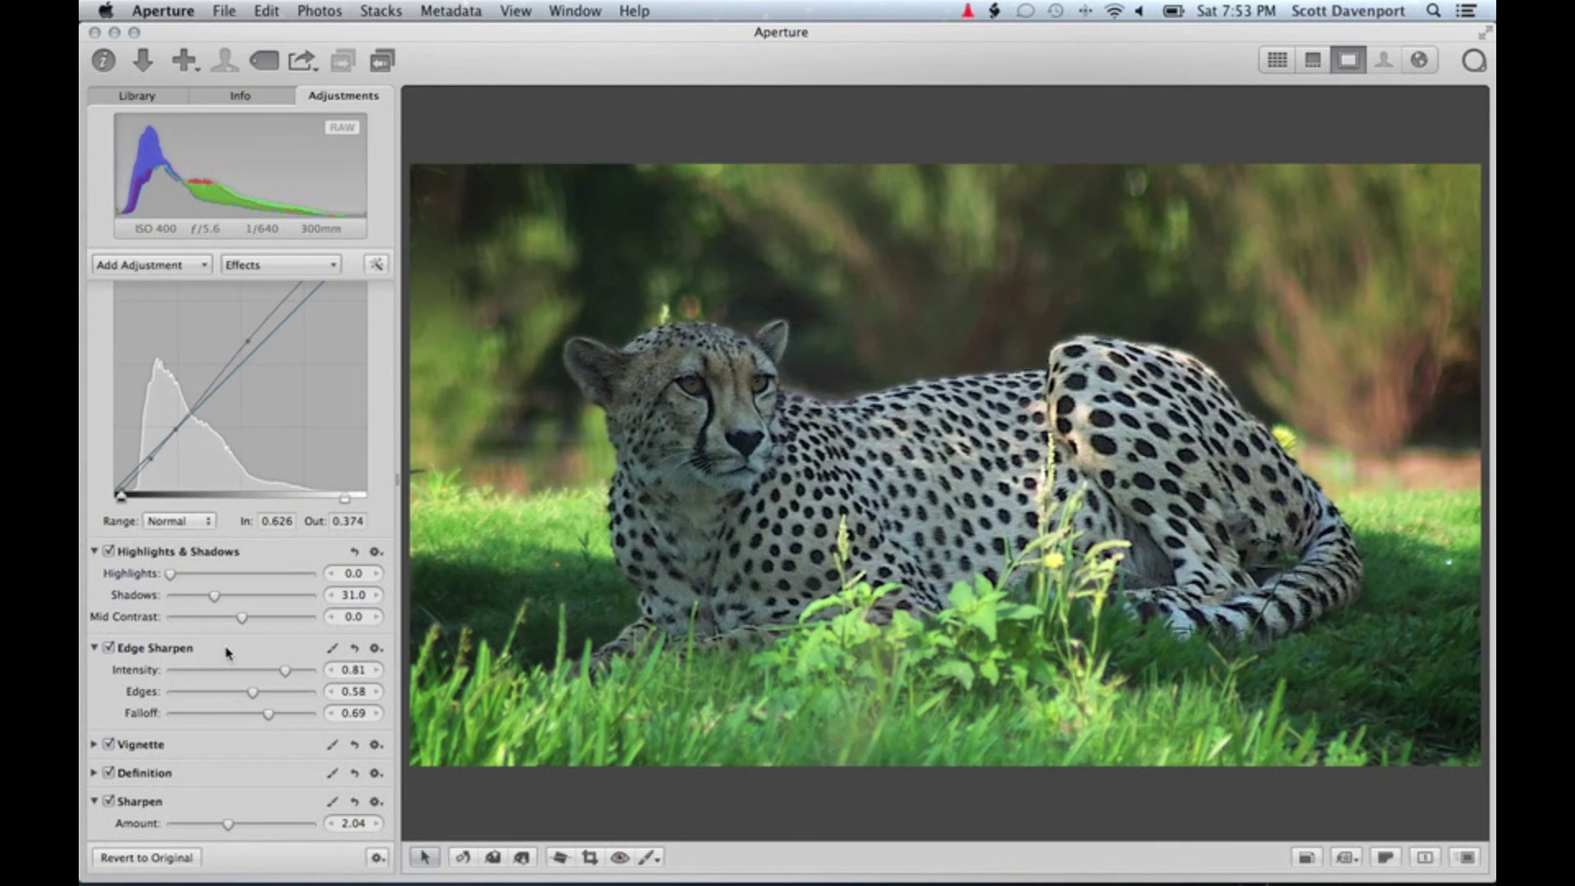
pyautogui.scroll(1, 227, 652)
pyautogui.scroll(-1, 227, 652)
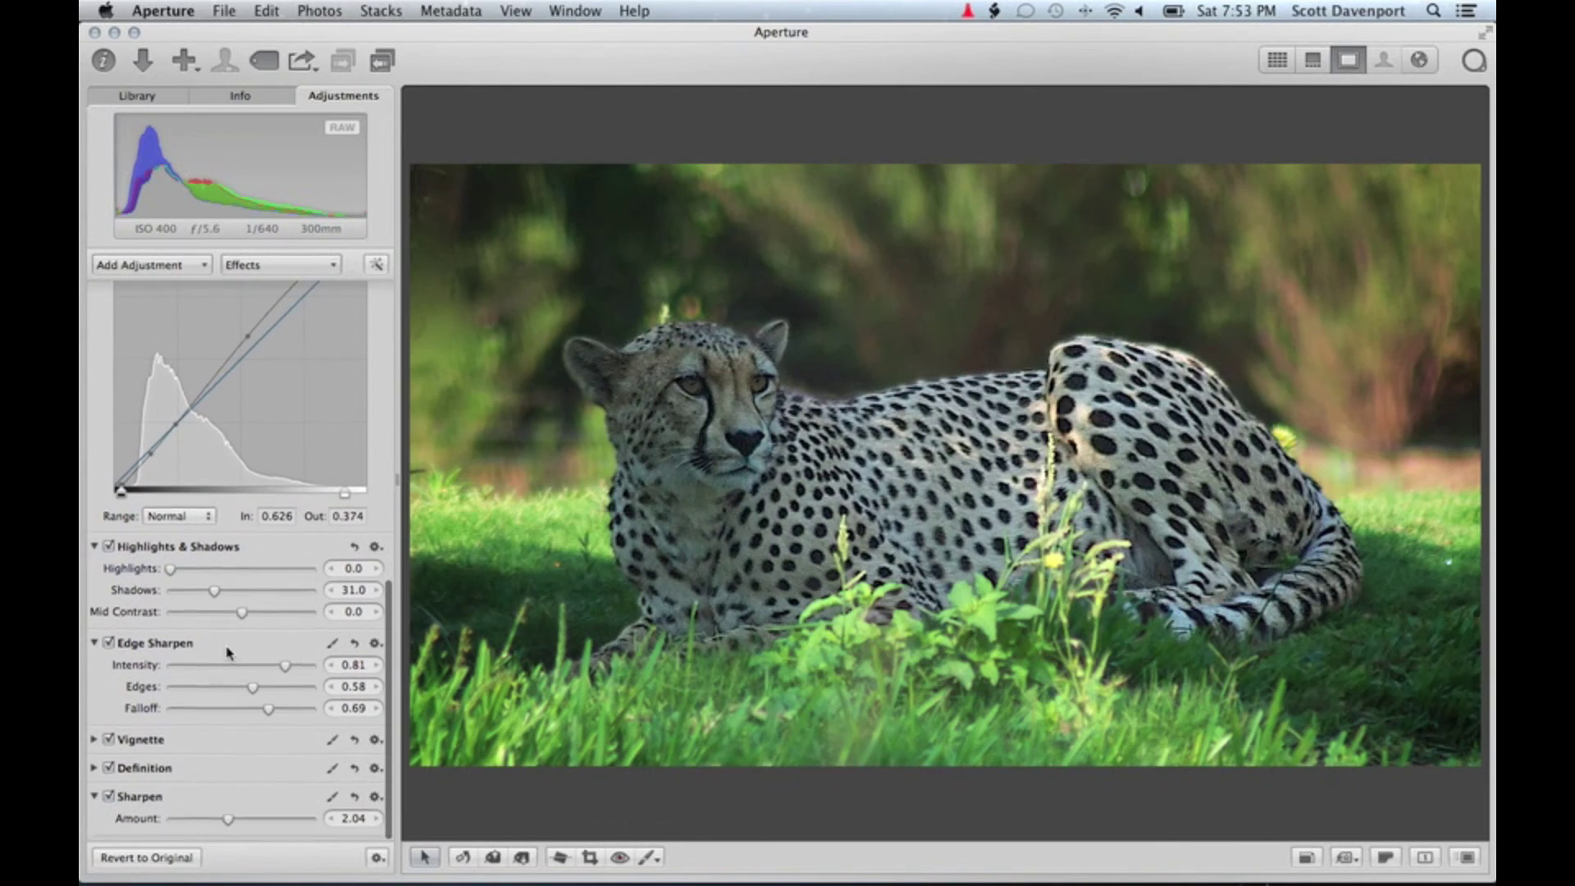